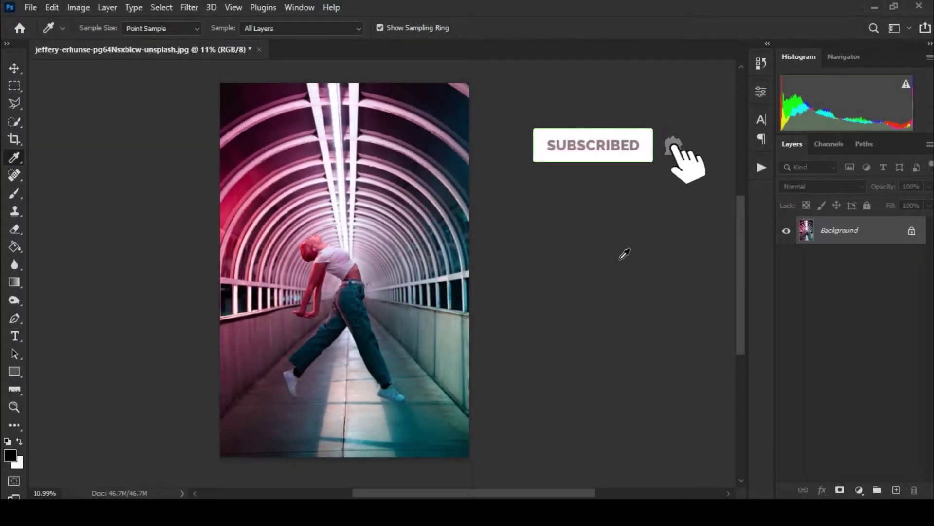
- Duplicate the Background tunnel photo into Layer 1, ready for quick selection
{"action": "key", "text": "ctrl+j"}
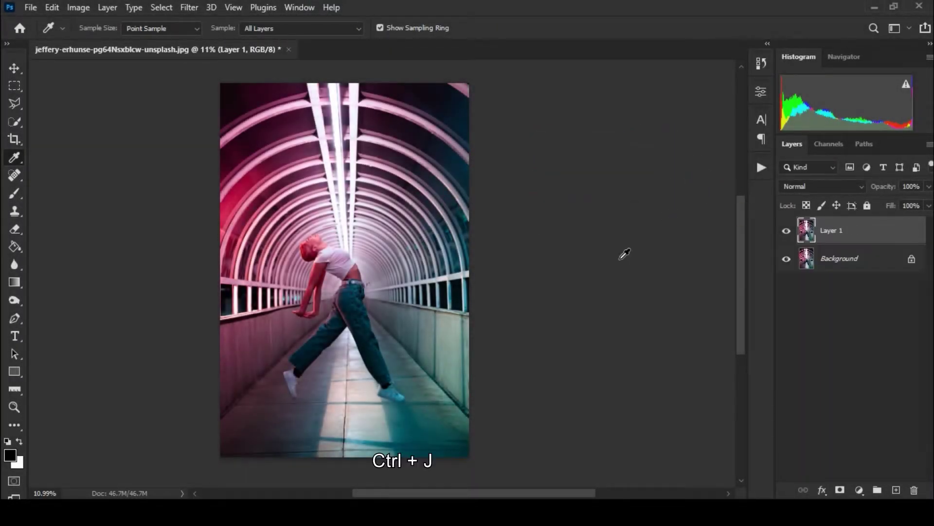
{"action": "left_click", "coordinate": [13, 121]}
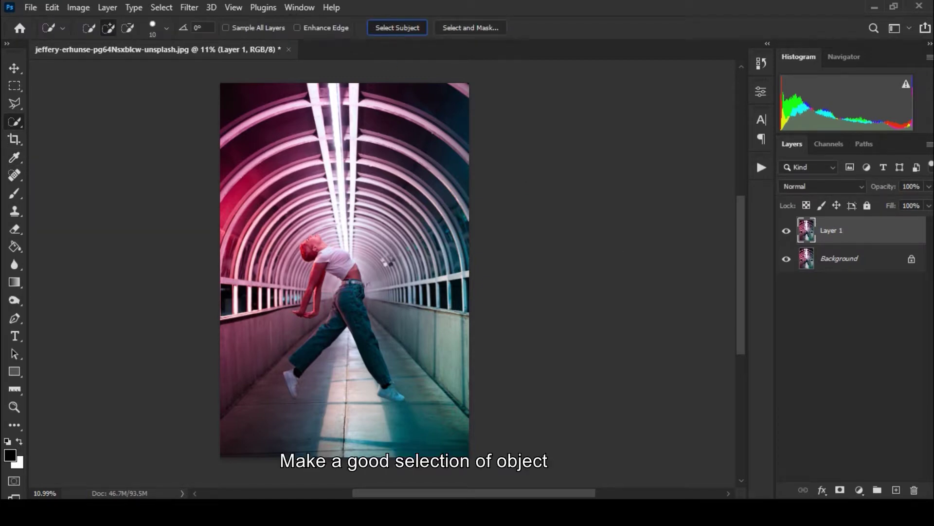
- Auto-select the dancer with Select Subject, then Lasso-add the lip and nose edge
{"action": "left_click", "coordinate": [397, 28]}
{"action": "scroll", "coordinate": [292, 268], "scroll_direction": "up", "scroll_amount": 3}
{"action": "scroll", "coordinate": [326, 212], "scroll_direction": "up", "scroll_amount": 10}
{"action": "left_click", "coordinate": [14, 104]}
{"action": "left_click", "coordinate": [103, 28]}
{"action": "scroll", "coordinate": [425, 251], "scroll_direction": "up", "scroll_amount": 4}
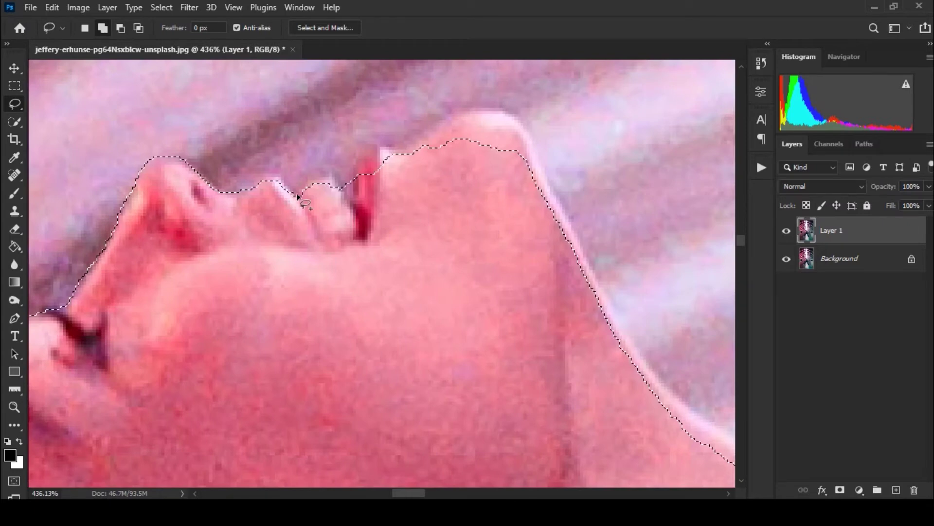
{"action": "left_click_drag", "start_coordinate": [300, 162], "coordinate": [379, 153]}
{"action": "left_click_drag", "start_coordinate": [515, 123], "coordinate": [672, 412]}
{"action": "scroll", "coordinate": [590, 272], "scroll_direction": "down", "scroll_amount": 3}
{"action": "scroll", "coordinate": [370, 216], "scroll_direction": "up", "scroll_amount": 2}
- Start a Polygonal Lasso outline down the neck edge toward the shoulder
{"action": "key", "text": "shift+l"}
{"action": "left_click", "coordinate": [349, 189]}
{"action": "left_click", "coordinate": [382, 247]}
{"action": "left_click", "coordinate": [574, 405]}
{"action": "left_click", "coordinate": [592, 407]}
{"action": "left_click", "coordinate": [617, 441]}
{"action": "left_click", "coordinate": [642, 440]}
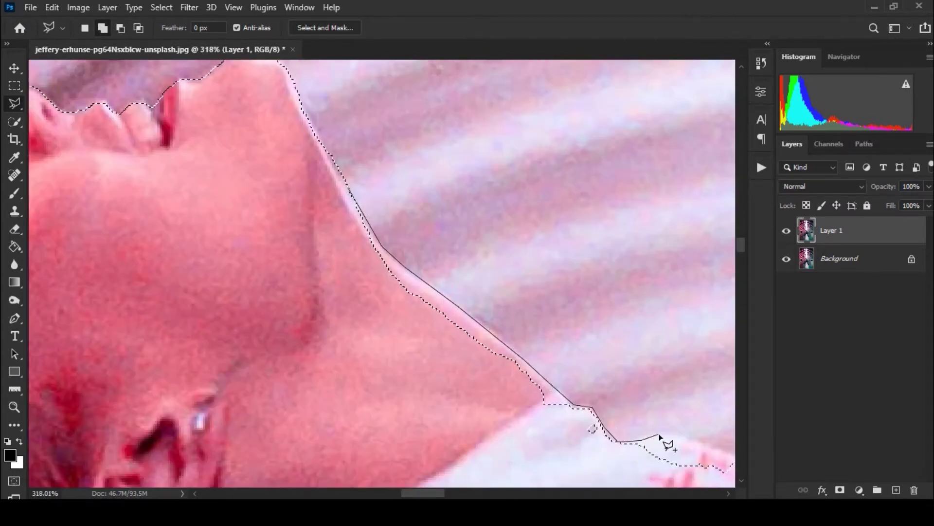
- Run the outline along the shoulder back to the neck and add it to the selection
{"action": "left_click", "coordinate": [463, 292]}
{"action": "left_click", "coordinate": [594, 285]}
{"action": "left_click", "coordinate": [548, 321]}
{"action": "left_click", "coordinate": [399, 324]}
{"action": "left_click", "coordinate": [290, 295]}
{"action": "left_click", "coordinate": [118, 197]}
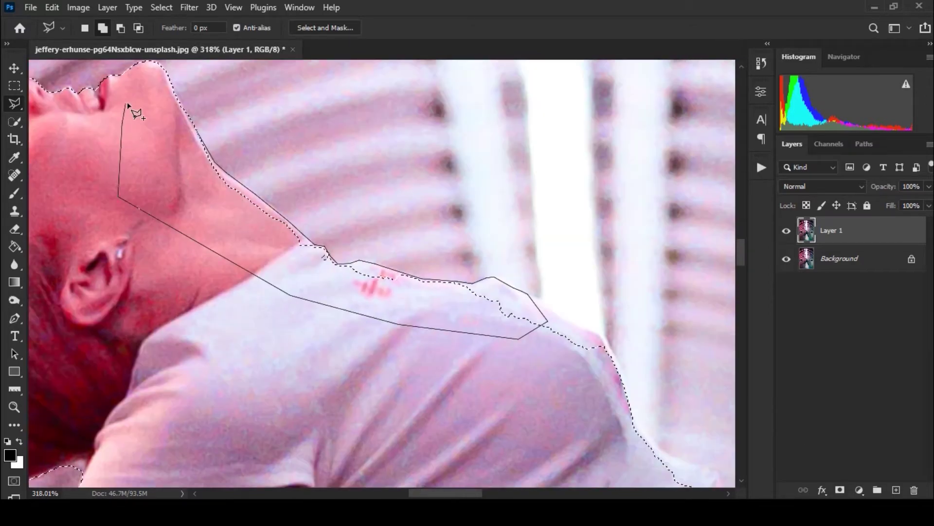
{"action": "double_click", "coordinate": [127, 105]}
{"action": "scroll", "coordinate": [234, 185], "scroll_direction": "down", "scroll_amount": 1}
- Add the shirt edge to the selection with a straight-edged outline
{"action": "left_click", "coordinate": [409, 255]}
{"action": "left_click", "coordinate": [449, 313]}
{"action": "scroll", "coordinate": [397, 382], "scroll_direction": "down", "scroll_amount": 3}
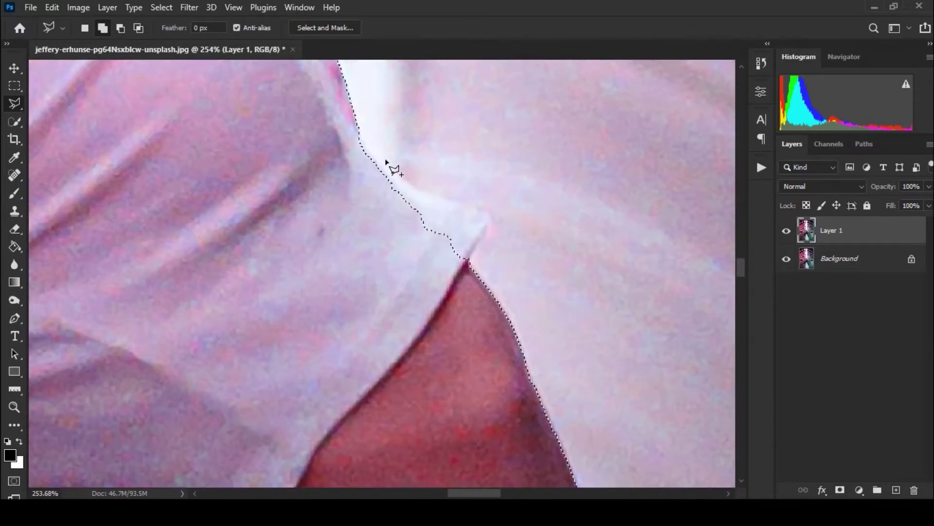
{"action": "left_click", "coordinate": [489, 223]}
{"action": "double_click", "coordinate": [468, 262]}
{"action": "scroll", "coordinate": [384, 176], "scroll_direction": "down", "scroll_amount": 3}
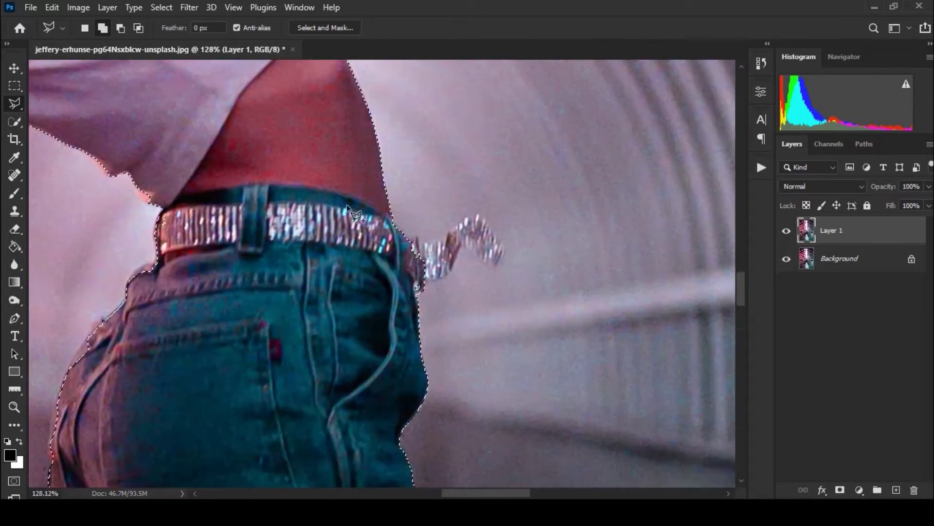
- Trace around the dangling belt chain freehand and add it to the selection
{"action": "key", "text": "shift+l"}
{"action": "scroll", "coordinate": [384, 175], "scroll_direction": "up", "scroll_amount": 3}
{"action": "left_click_drag", "start_coordinate": [293, 254], "coordinate": [367, 252]}
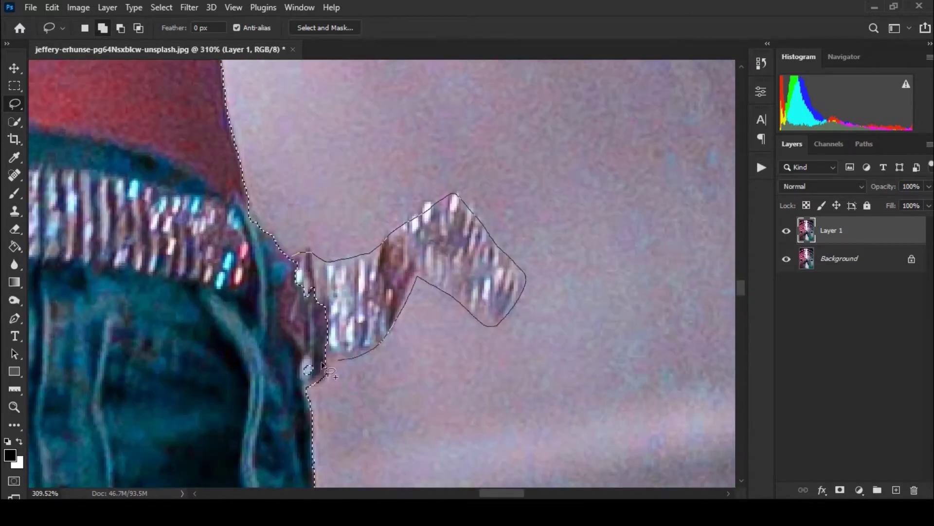
{"action": "left_click_drag", "start_coordinate": [366, 351], "coordinate": [365, 350]}
{"action": "scroll", "coordinate": [365, 351], "scroll_direction": "down", "scroll_amount": 2}
{"action": "scroll", "coordinate": [341, 243], "scroll_direction": "down", "scroll_amount": 3}
{"action": "scroll", "coordinate": [262, 159], "scroll_direction": "up", "scroll_amount": 3}
- Trace the jeans edge and add it to the selection
{"action": "left_click_drag", "start_coordinate": [261, 159], "coordinate": [373, 256]}
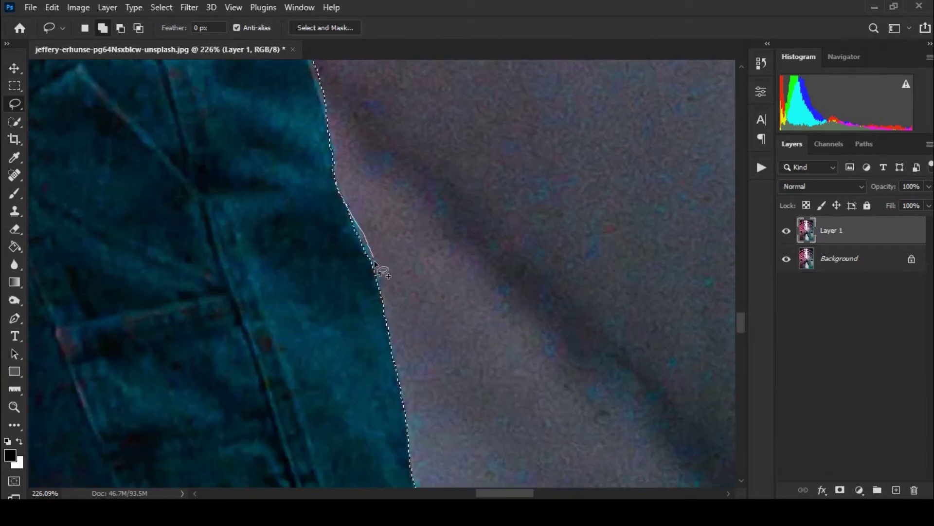
{"action": "left_click_drag", "start_coordinate": [372, 257], "coordinate": [435, 229]}
{"action": "left_click_drag", "start_coordinate": [501, 353], "coordinate": [503, 354]}
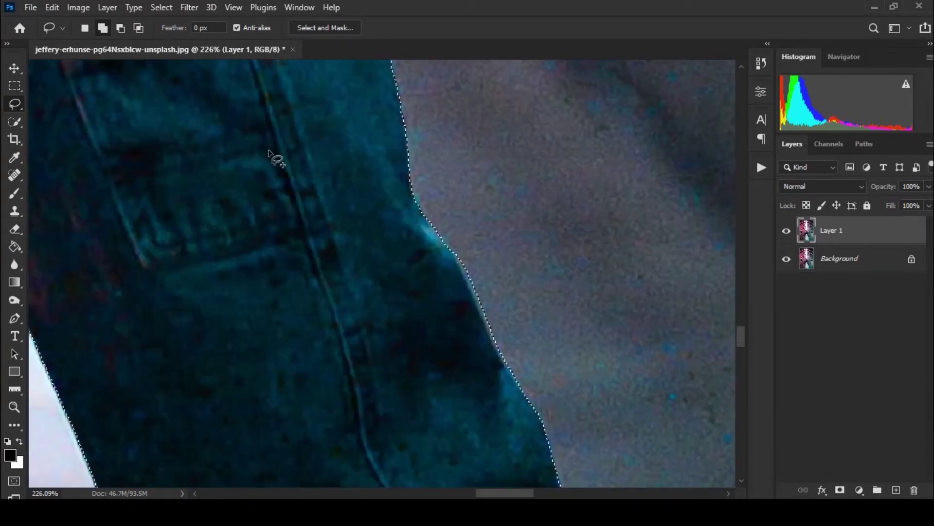
{"action": "scroll", "coordinate": [554, 202], "scroll_direction": "down", "scroll_amount": 3}
{"action": "scroll", "coordinate": [481, 305], "scroll_direction": "up", "scroll_amount": 2}
- Subtract the background near the ankle from the selection
{"action": "left_click_drag", "start_coordinate": [480, 306], "coordinate": [381, 246]}
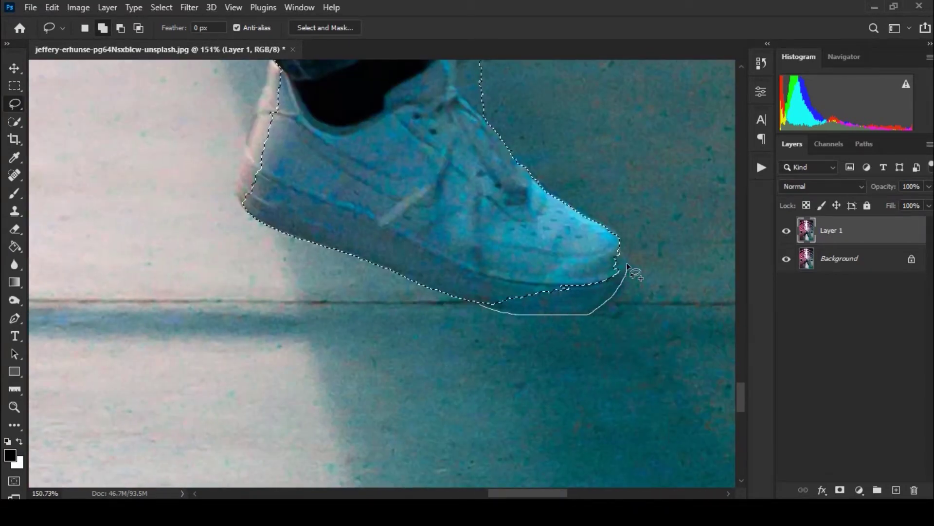
{"action": "scroll", "coordinate": [438, 243], "scroll_direction": "up", "scroll_amount": 3}
{"action": "left_click_drag", "start_coordinate": [447, 264], "coordinate": [482, 272]}
{"action": "scroll", "coordinate": [447, 265], "scroll_direction": "down", "scroll_amount": 1}
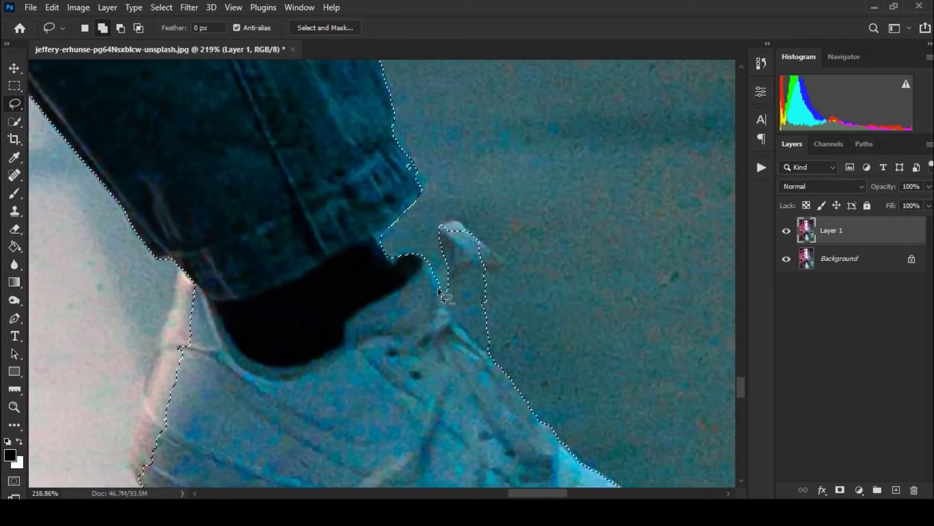
{"action": "scroll", "coordinate": [393, 151], "scroll_direction": "down", "scroll_amount": 3}
{"action": "scroll", "coordinate": [219, 111], "scroll_direction": "up", "scroll_amount": 4}
- Add the shoe heel to the selection
{"action": "left_click_drag", "start_coordinate": [290, 261], "coordinate": [319, 243]}
{"action": "left_click_drag", "start_coordinate": [335, 152], "coordinate": [336, 153]}
{"action": "scroll", "coordinate": [336, 154], "scroll_direction": "down", "scroll_amount": 4}
{"action": "scroll", "coordinate": [438, 219], "scroll_direction": "up", "scroll_amount": 2}
{"action": "right_click", "coordinate": [15, 122]}
- Close the straight-edged outline around the jeans and cancel a stray segment
{"action": "key", "text": "shift+l"}
{"action": "double_click", "coordinate": [416, 168]}
{"action": "scroll", "coordinate": [416, 168], "scroll_direction": "down", "scroll_amount": 3}
{"action": "left_click", "coordinate": [578, 310]}
{"action": "key", "text": "Escape"}
{"action": "scroll", "coordinate": [484, 193], "scroll_direction": "up", "scroll_amount": 5}
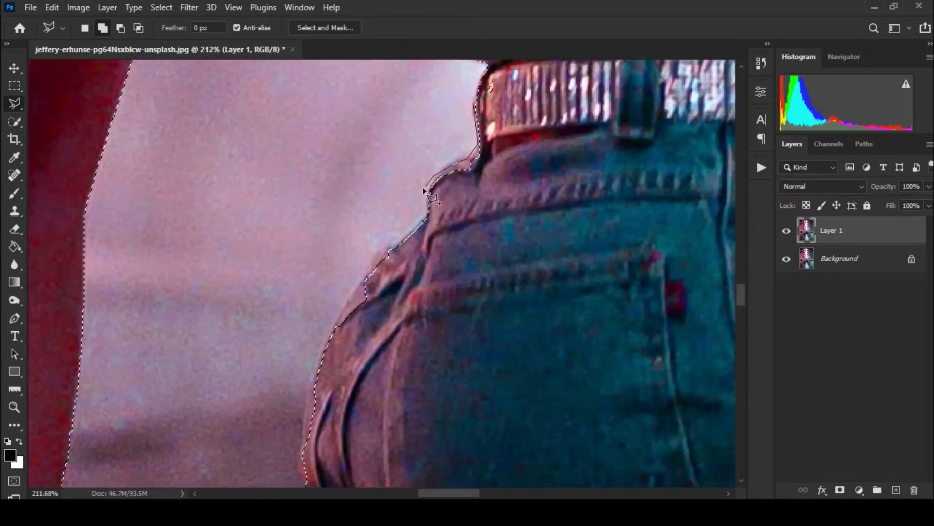
- Outline the back of the jeans up to the belt and add it to the selection
{"action": "left_click", "coordinate": [338, 325]}
{"action": "scroll", "coordinate": [321, 350], "scroll_direction": "down", "scroll_amount": 3}
{"action": "left_click", "coordinate": [313, 386]}
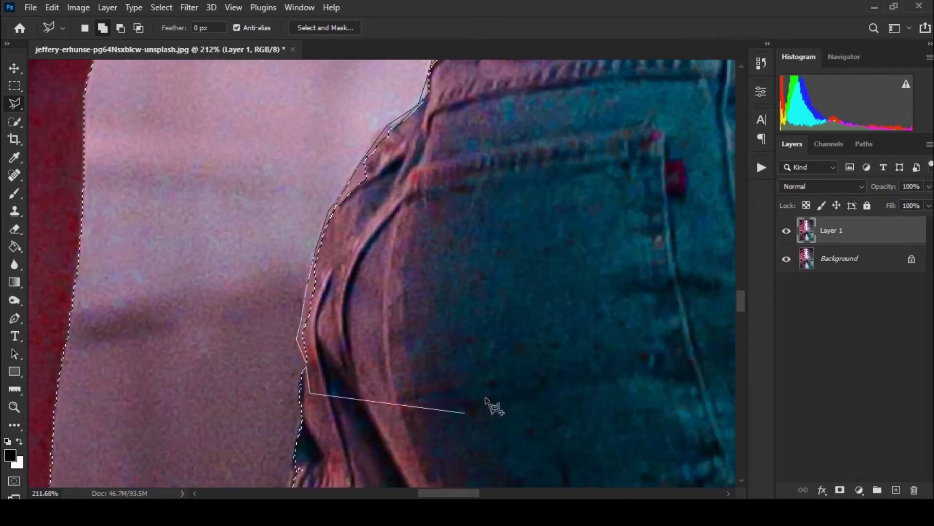
{"action": "scroll", "coordinate": [494, 403], "scroll_direction": "up", "scroll_amount": 3}
{"action": "left_click", "coordinate": [630, 115]}
{"action": "left_click", "coordinate": [533, 73]}
{"action": "left_click", "coordinate": [495, 104]}
{"action": "scroll", "coordinate": [341, 244], "scroll_direction": "down", "scroll_amount": 5}
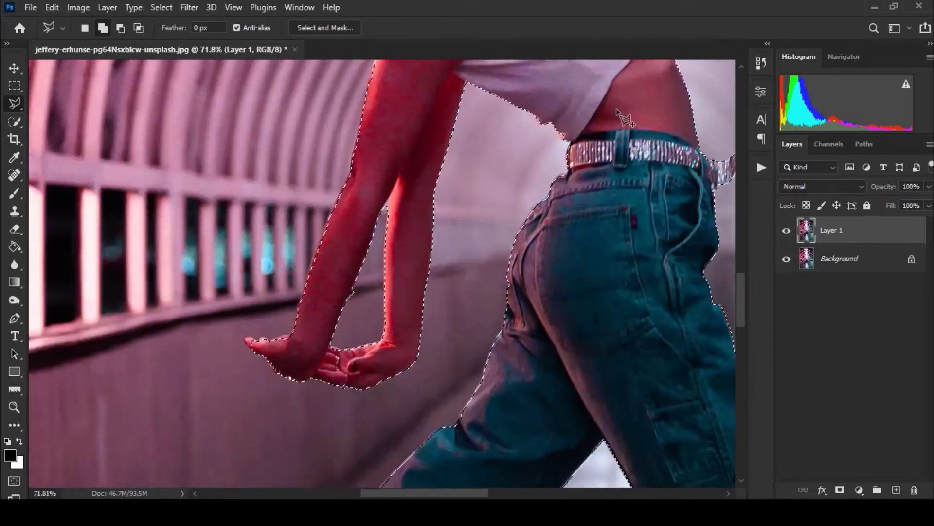
{"action": "scroll", "coordinate": [192, 126], "scroll_direction": "up", "scroll_amount": 6}
- Trim background off the arm edge and trace around the fingertip freehand
{"action": "key", "text": "shift+l"}
{"action": "scroll", "coordinate": [397, 226], "scroll_direction": "up", "scroll_amount": 3}
{"action": "scroll", "coordinate": [566, 142], "scroll_direction": "down", "scroll_amount": 5}
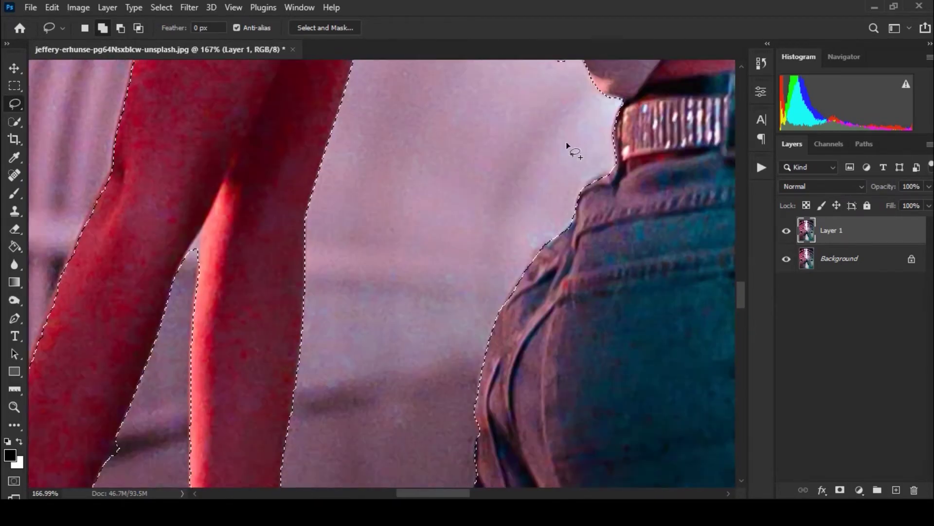
{"action": "scroll", "coordinate": [298, 141], "scroll_direction": "up", "scroll_amount": 5}
{"action": "left_click_drag", "start_coordinate": [297, 141], "coordinate": [303, 184]}
{"action": "scroll", "coordinate": [303, 184], "scroll_direction": "down", "scroll_amount": 5}
{"action": "scroll", "coordinate": [215, 192], "scroll_direction": "down", "scroll_amount": 5}
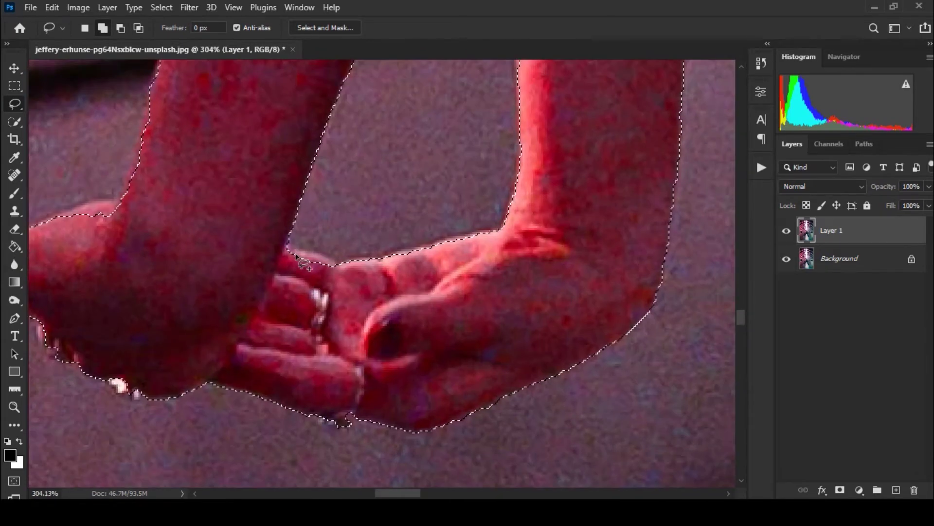
{"action": "scroll", "coordinate": [409, 297], "scroll_direction": "left", "scroll_amount": 5}
{"action": "scroll", "coordinate": [205, 239], "scroll_direction": "down", "scroll_amount": 3}
{"action": "scroll", "coordinate": [204, 239], "scroll_direction": "up", "scroll_amount": 3}
{"action": "mouse_move", "coordinate": [209, 226]}
{"action": "left_mouse_down"}
{"action": "mouse_move", "coordinate": [227, 237]}
{"action": "mouse_move", "coordinate": [214, 229]}
{"action": "left_mouse_up"}
{"action": "scroll", "coordinate": [313, 298], "scroll_direction": "up", "scroll_amount": 10}
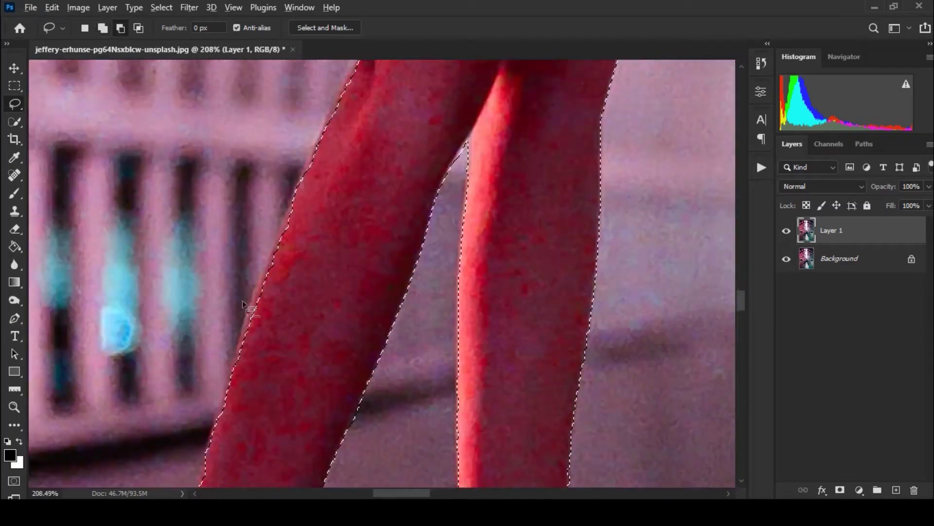
- Refine the leg edge with straight-edged outline points
{"action": "key", "text": "shift+l"}
{"action": "scroll", "coordinate": [143, 289], "scroll_direction": "up", "scroll_amount": 3}
{"action": "left_click", "coordinate": [177, 427]}
{"action": "scroll", "coordinate": [292, 292], "scroll_direction": "up", "scroll_amount": 3}
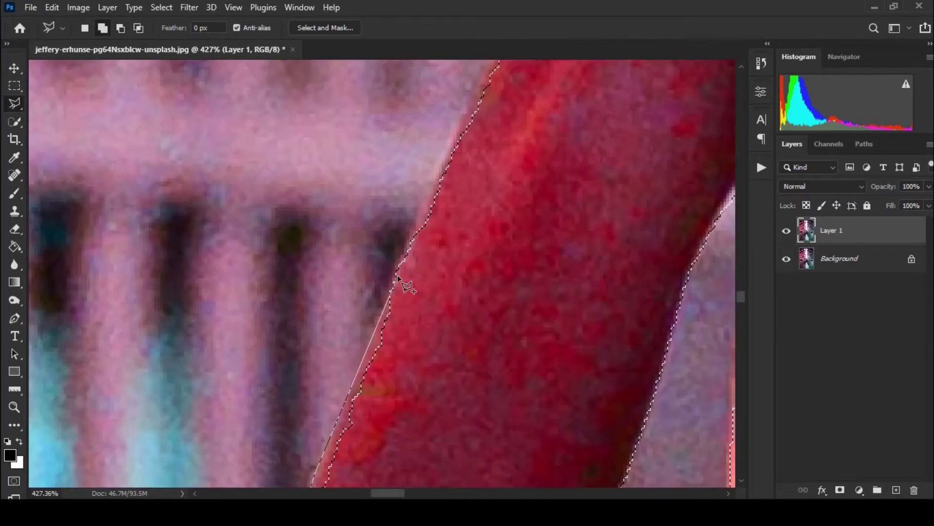
{"action": "left_click", "coordinate": [489, 307]}
{"action": "scroll", "coordinate": [525, 253], "scroll_direction": "up", "scroll_amount": 2}
{"action": "scroll", "coordinate": [550, 243], "scroll_direction": "up", "scroll_amount": 2}
{"action": "scroll", "coordinate": [574, 234], "scroll_direction": "up", "scroll_amount": 2}
{"action": "scroll", "coordinate": [604, 151], "scroll_direction": "down", "scroll_amount": 5}
{"action": "scroll", "coordinate": [429, 385], "scroll_direction": "down", "scroll_amount": 3}
{"action": "scroll", "coordinate": [292, 185], "scroll_direction": "up", "scroll_amount": 2}
{"action": "scroll", "coordinate": [292, 185], "scroll_direction": "up", "scroll_amount": 3}
{"action": "scroll", "coordinate": [446, 124], "scroll_direction": "down", "scroll_amount": 2}
- Trace around the face and chin, then copy the selected dancer onto her own layer
{"action": "key", "text": "shift+l"}
{"action": "left_click_drag", "start_coordinate": [409, 151], "coordinate": [609, 131]}
{"action": "scroll", "coordinate": [600, 210], "scroll_direction": "down", "scroll_amount": 10}
{"action": "scroll", "coordinate": [478, 273], "scroll_direction": "up", "scroll_amount": 8}
{"action": "scroll", "coordinate": [468, 292], "scroll_direction": "down", "scroll_amount": 8}
{"action": "scroll", "coordinate": [458, 309], "scroll_direction": "down", "scroll_amount": 2}
{"action": "scroll", "coordinate": [456, 306], "scroll_direction": "up", "scroll_amount": 2}
{"action": "key", "text": "ctrl+j"}
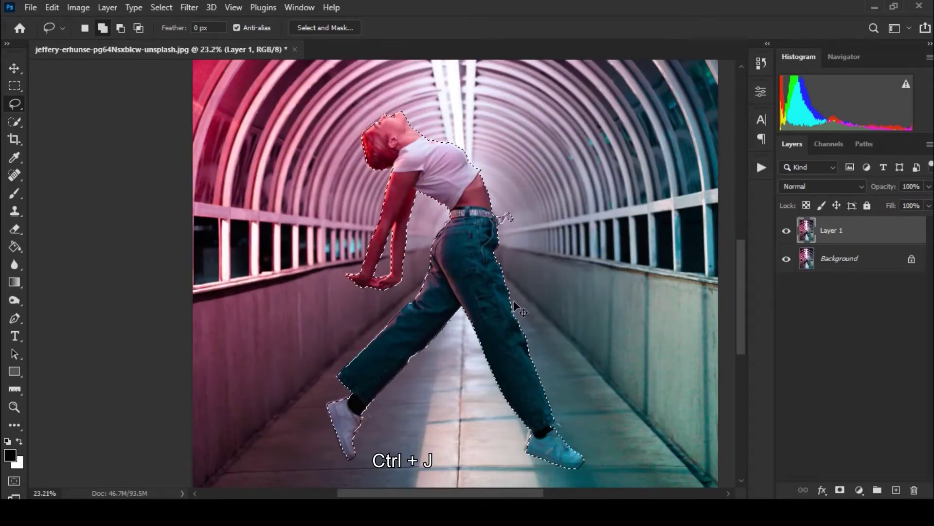
- Load Layer 2's dancer as a selection and expand it by 6 pixels on Layer 1
{"action": "scroll", "coordinate": [527, 266], "scroll_direction": "right", "scroll_amount": 3}
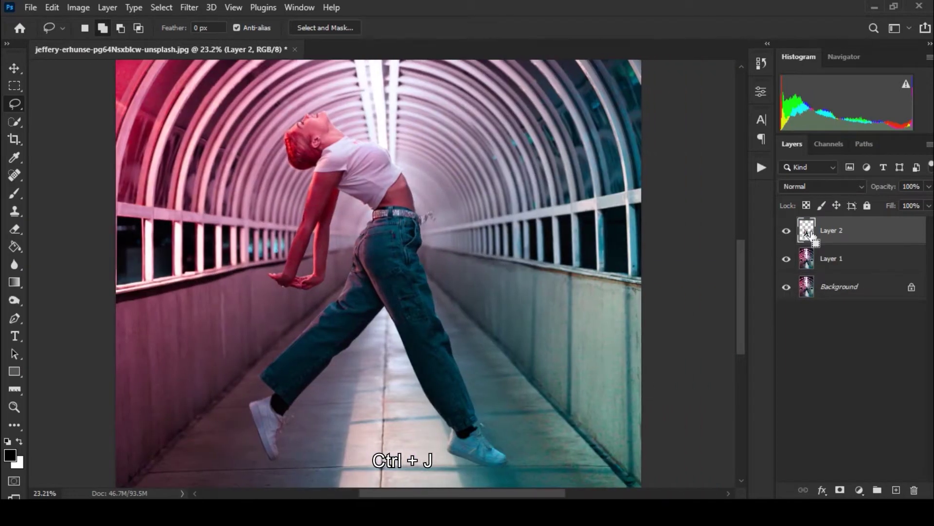
{"action": "left_click", "coordinate": [806, 232], "text": "ctrl"}
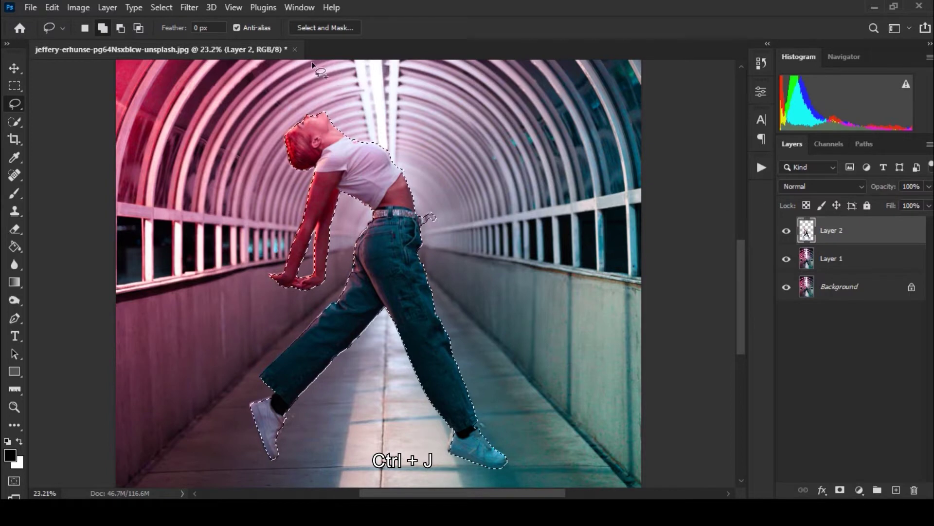
{"action": "left_click", "coordinate": [840, 260]}
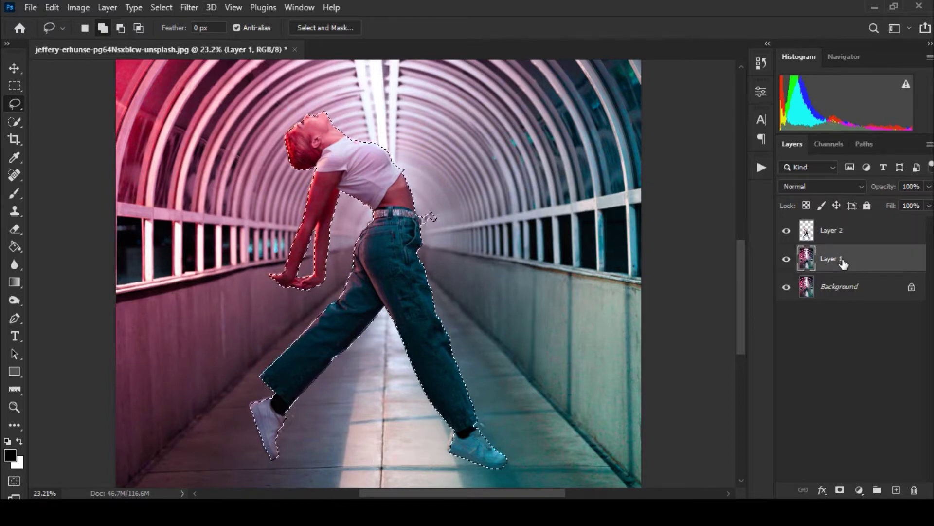
{"action": "left_click", "coordinate": [161, 7]}
{"action": "mouse_move", "coordinate": [174, 214]}
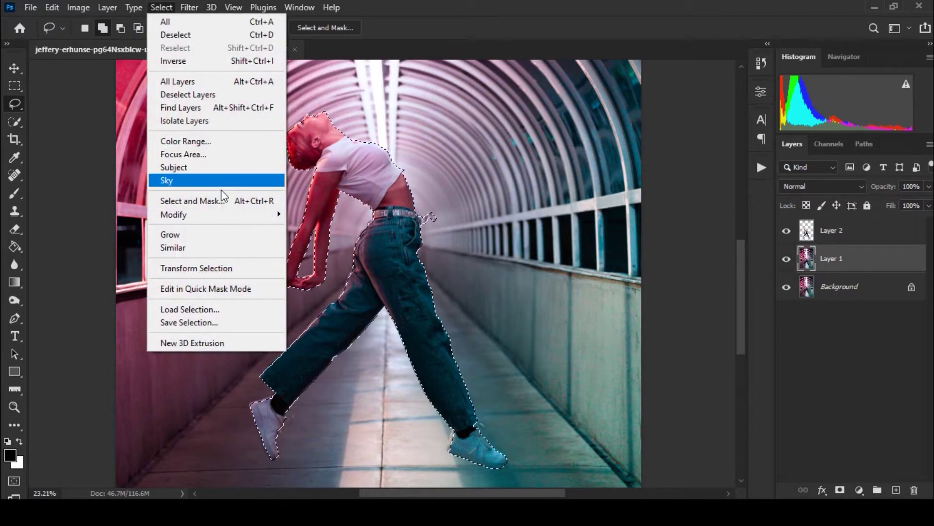
{"action": "left_click", "coordinate": [312, 240]}
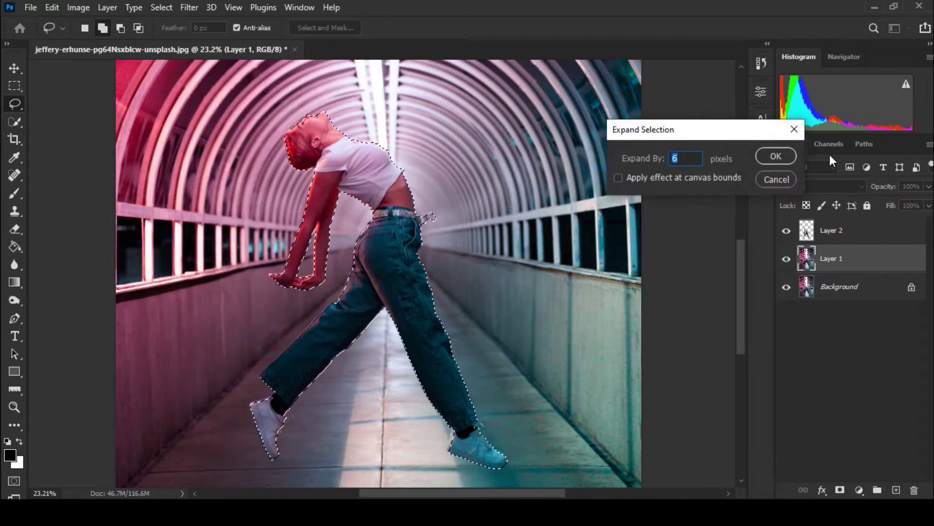
{"action": "left_click", "coordinate": [776, 156]}
- Launch Content-Aware Fill on the expanded dancer area
{"action": "scroll", "coordinate": [453, 160], "scroll_direction": "up", "scroll_amount": 3}
{"action": "scroll", "coordinate": [455, 170], "scroll_direction": "up", "scroll_amount": 5}
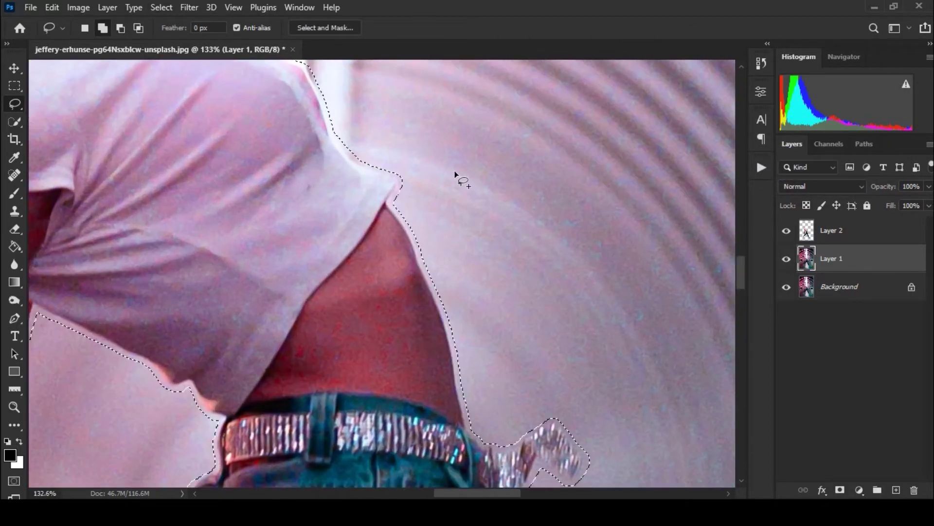
{"action": "scroll", "coordinate": [455, 175], "scroll_direction": "down", "scroll_amount": 3}
{"action": "scroll", "coordinate": [455, 175], "scroll_direction": "down", "scroll_amount": 3}
{"action": "scroll", "coordinate": [456, 176], "scroll_direction": "down", "scroll_amount": 2}
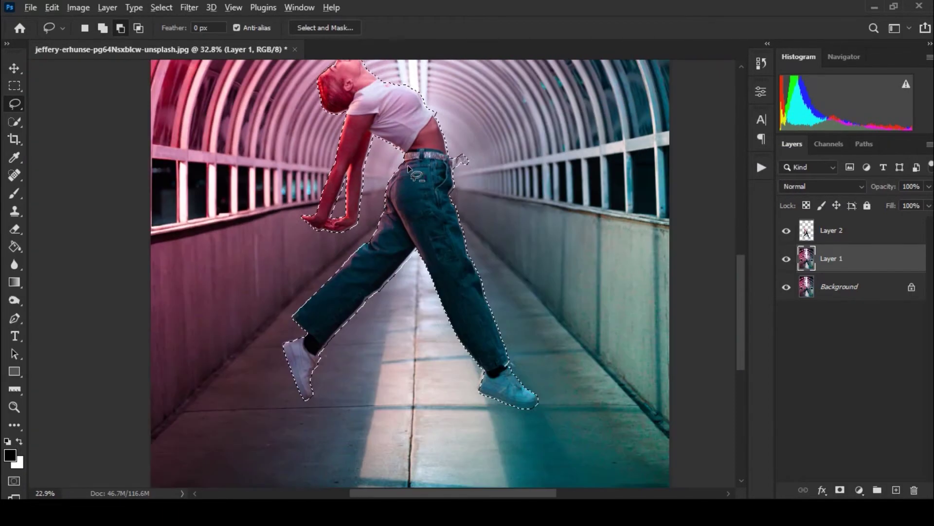
{"action": "left_click", "coordinate": [61, 7]}
{"action": "left_click", "coordinate": [121, 243]}
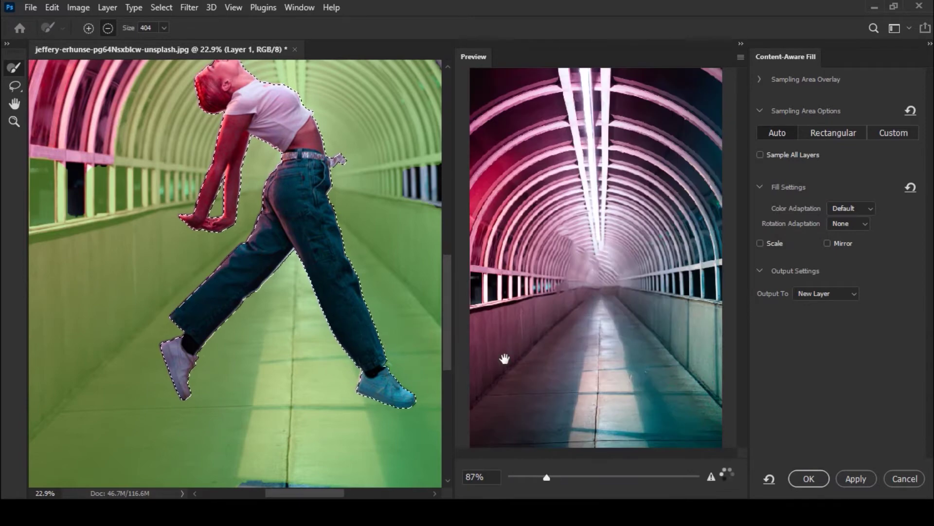
- Commit the Content-Aware Fill to a new layer, Layer 1 copy, and deselect
{"action": "left_click", "coordinate": [812, 482]}
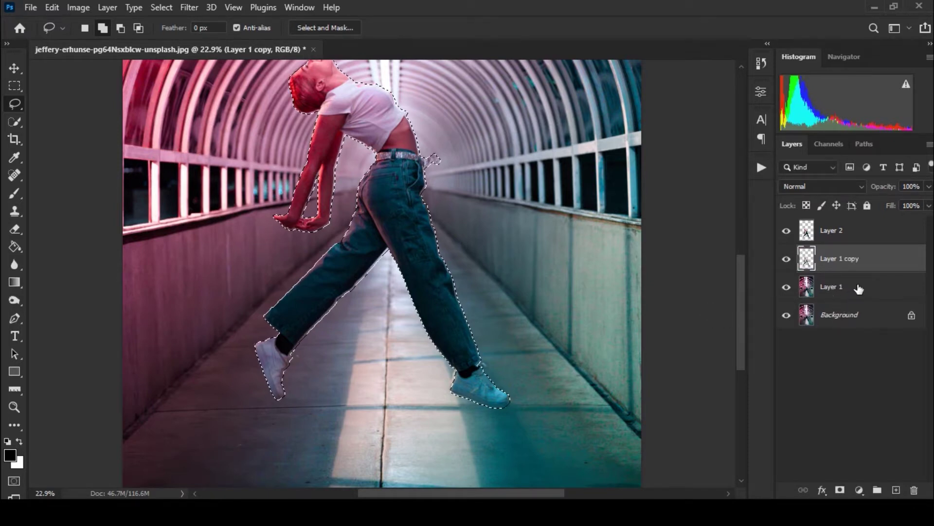
{"action": "key", "text": "ctrl+d"}
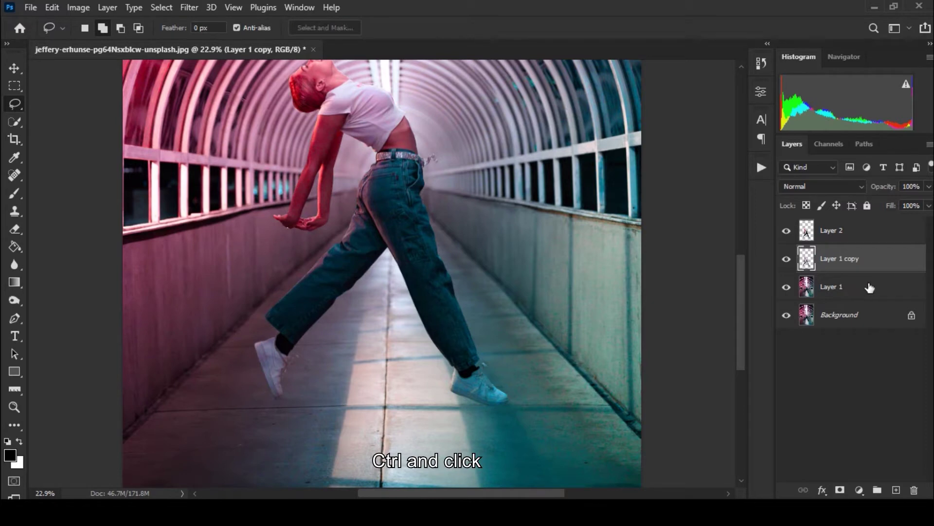
- Merge Layer 1 into Layer 1 copy and hide the dancer's Layer 2
{"action": "left_click", "coordinate": [870, 288], "text": "ctrl"}
{"action": "key", "text": "ctrl+e"}
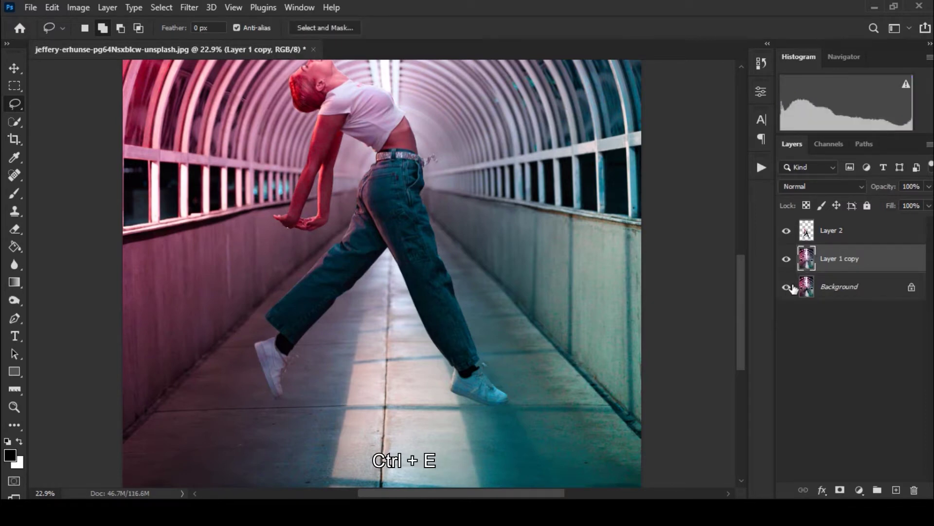
{"action": "scroll", "coordinate": [612, 276], "scroll_direction": "down", "scroll_amount": 3}
{"action": "left_click", "coordinate": [787, 231]}
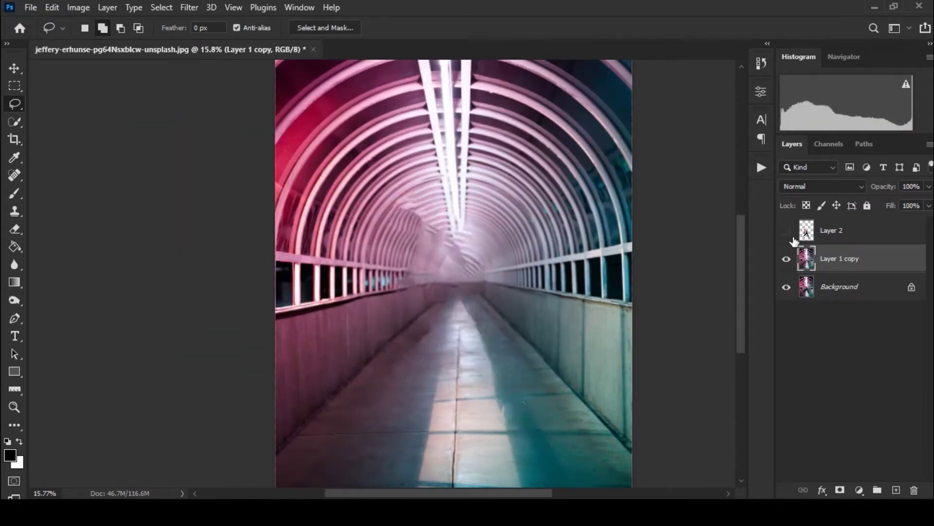
- Heal a floor mark, a scratch and a left-side blemish with the content-aware Spot Healing Brush
{"action": "scroll", "coordinate": [588, 433], "scroll_direction": "up", "scroll_amount": 2}
{"action": "scroll", "coordinate": [591, 387], "scroll_direction": "up", "scroll_amount": 3}
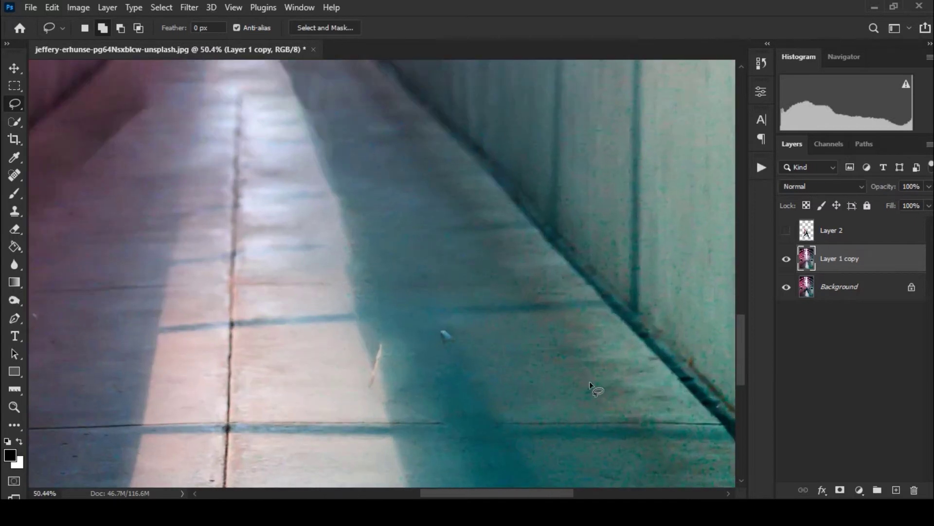
{"action": "left_click", "coordinate": [15, 176]}
{"action": "left_click", "coordinate": [442, 325]}
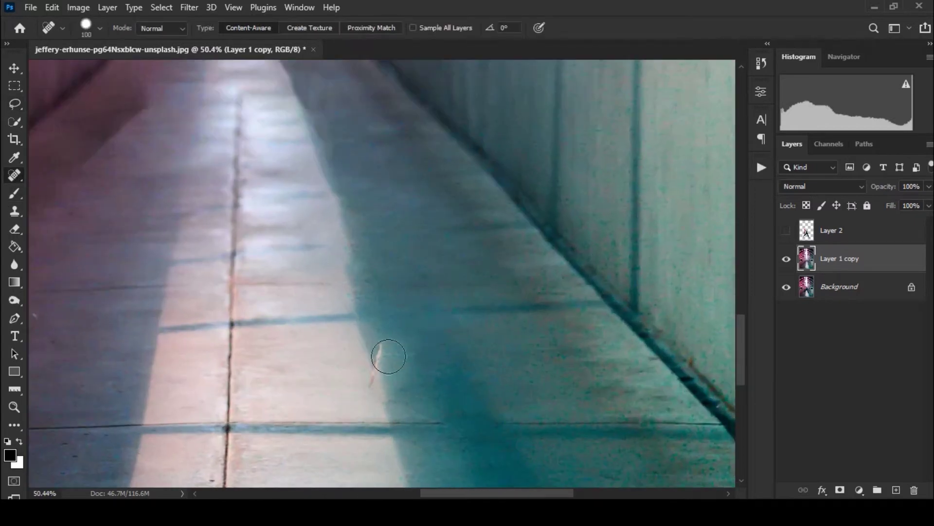
{"action": "left_click_drag", "start_coordinate": [388, 355], "coordinate": [377, 386]}
{"action": "scroll", "coordinate": [415, 338], "scroll_direction": "down", "scroll_amount": 2}
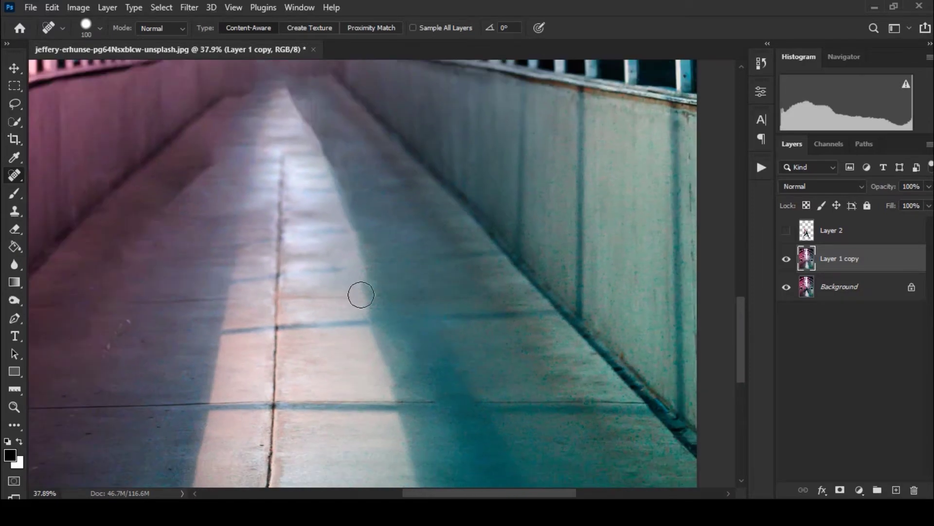
{"action": "scroll", "coordinate": [359, 294], "scroll_direction": "down", "scroll_amount": 1}
{"action": "left_click_drag", "start_coordinate": [204, 329], "coordinate": [189, 357]}
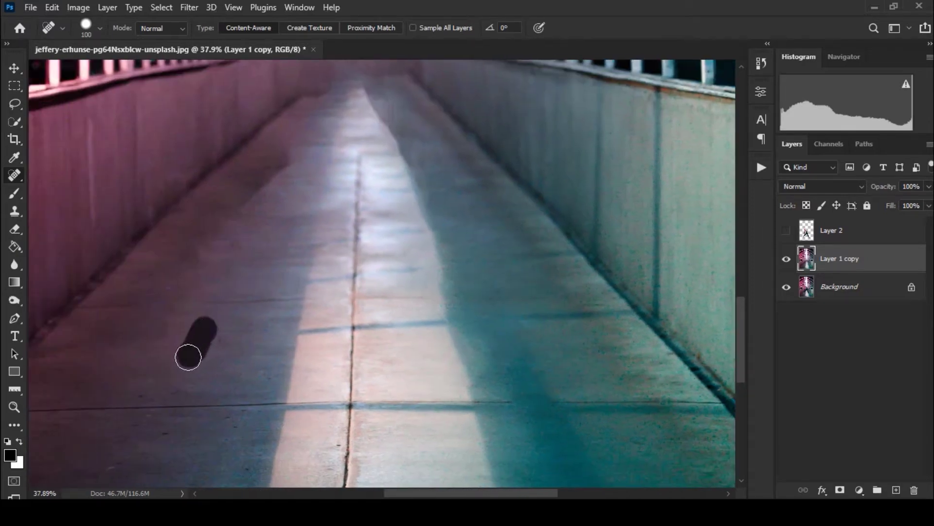
- Duplicate the cleaned tunnel layer
{"action": "scroll", "coordinate": [185, 283], "scroll_direction": "down", "scroll_amount": 2}
{"action": "scroll", "coordinate": [242, 273], "scroll_direction": "down", "scroll_amount": 3}
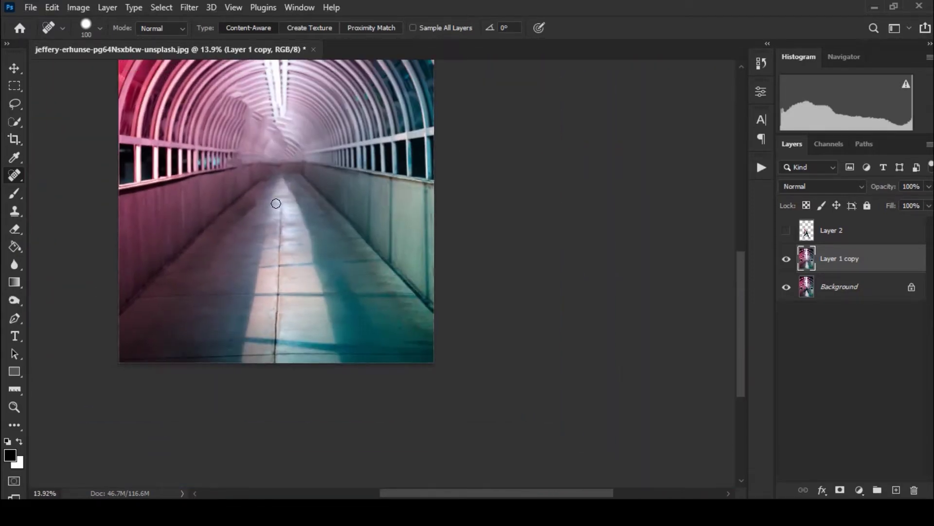
{"action": "scroll", "coordinate": [263, 244], "scroll_direction": "up", "scroll_amount": 1}
{"action": "scroll", "coordinate": [377, 236], "scroll_direction": "up", "scroll_amount": 3}
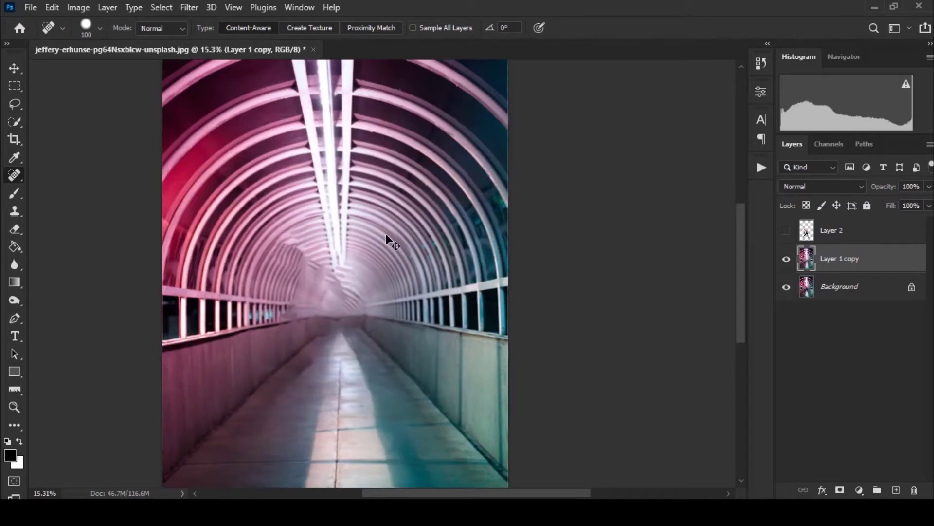
{"action": "key", "text": "ctrl+j"}
- Show the dancer layer again and start a Path Blur on the tunnel copy
{"action": "left_click", "coordinate": [786, 232]}
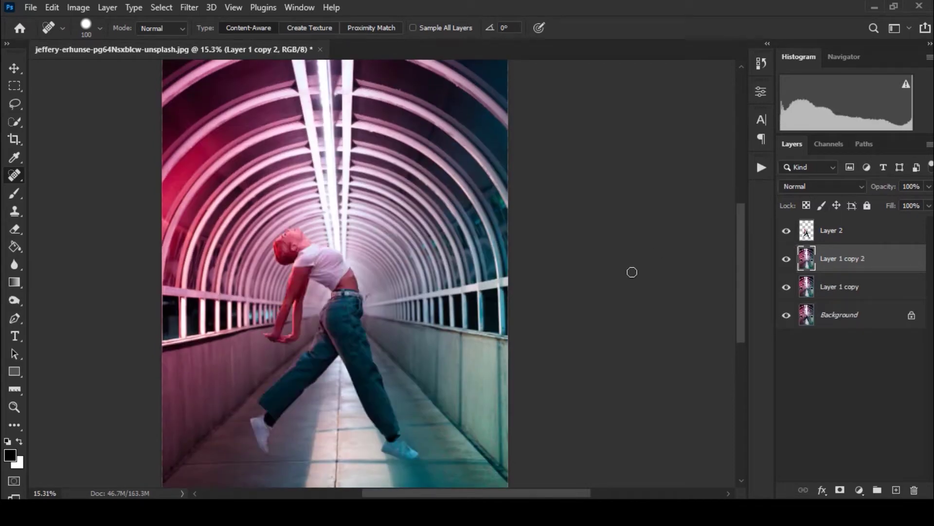
{"action": "left_click", "coordinate": [193, 9]}
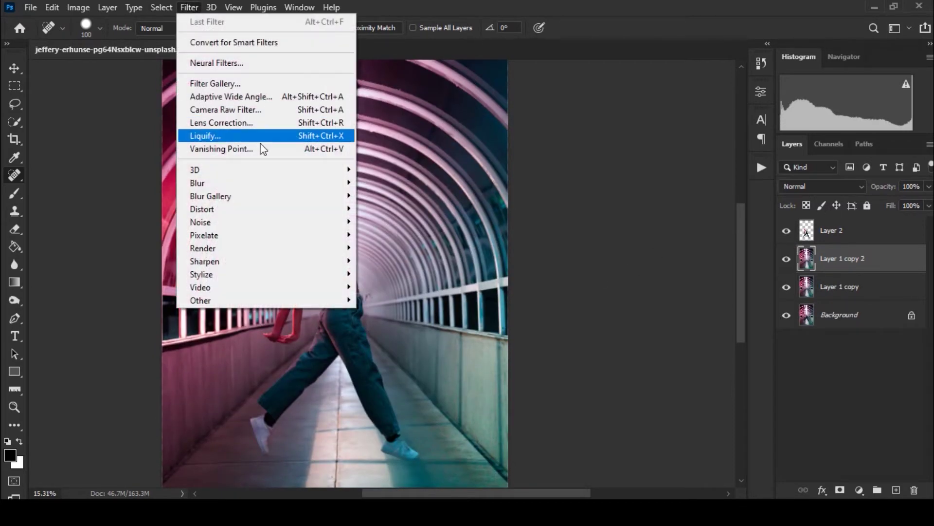
{"action": "mouse_move", "coordinate": [210, 196]}
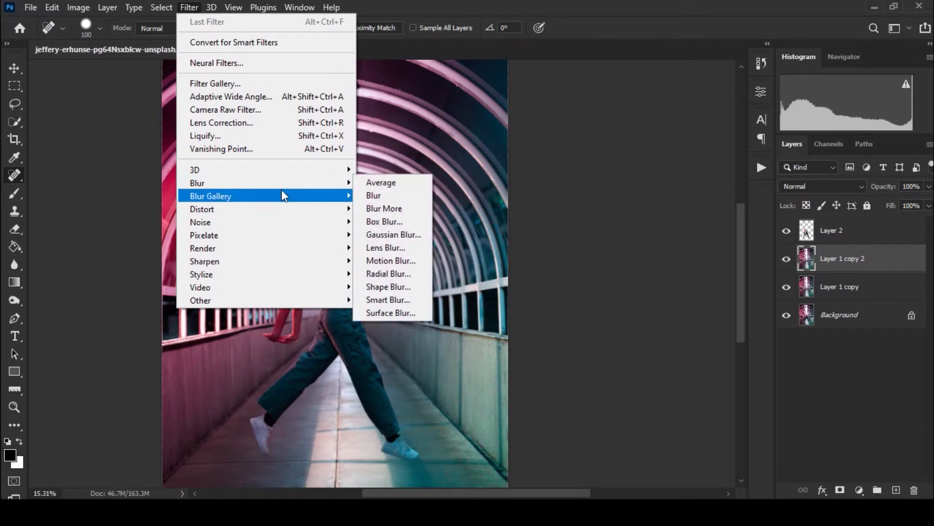
{"action": "left_click", "coordinate": [392, 236]}
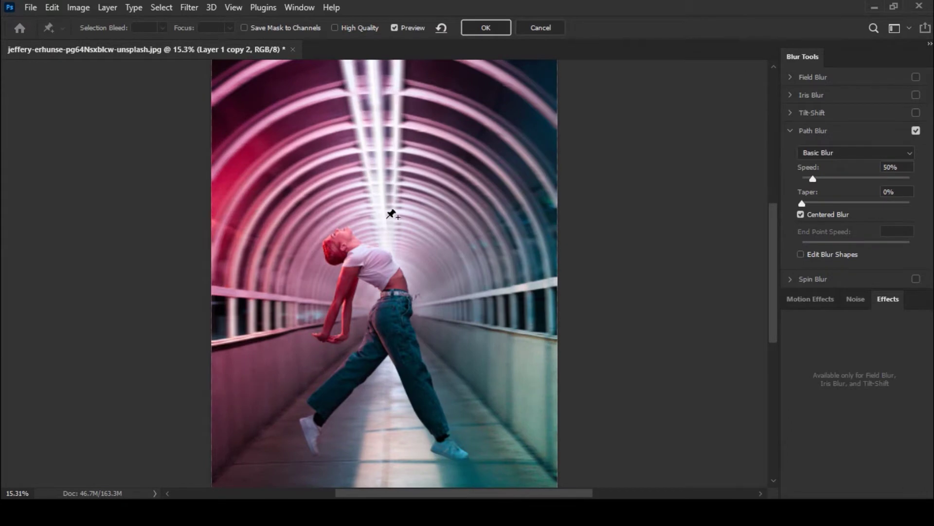
- Run the blur path vertically down the ceiling lights to the dancer and raise its end speed
{"action": "scroll", "coordinate": [397, 253], "scroll_direction": "down", "scroll_amount": 3}
{"action": "mouse_move", "coordinate": [307, 188]}
{"action": "left_mouse_down"}
{"action": "mouse_move", "coordinate": [378, 39]}
{"action": "mouse_move", "coordinate": [369, 118]}
{"action": "mouse_move", "coordinate": [418, 203]}
{"action": "left_mouse_up"}
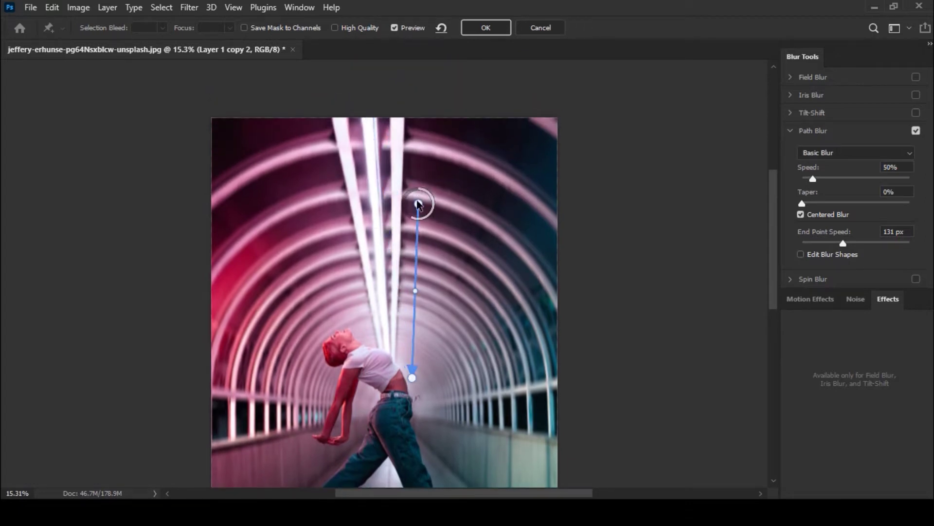
{"action": "left_click_drag", "start_coordinate": [418, 203], "coordinate": [392, 120]}
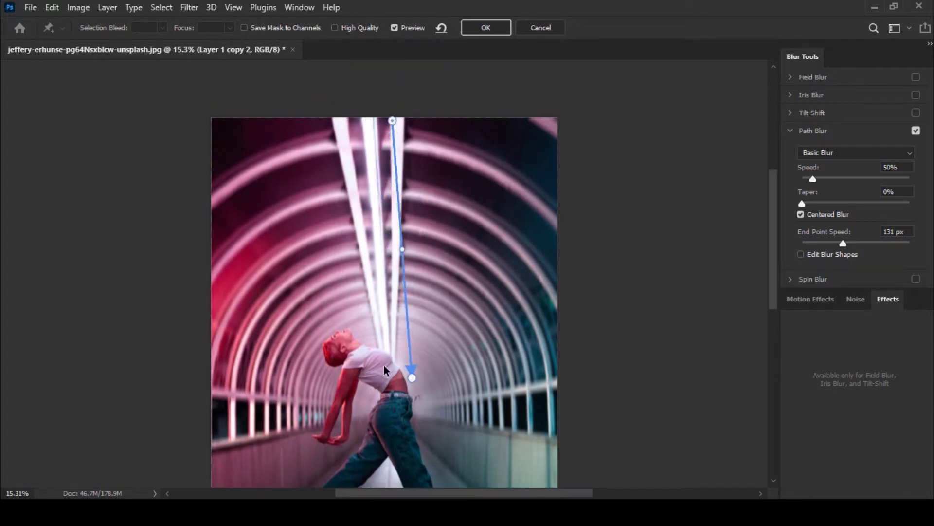
{"action": "left_click_drag", "start_coordinate": [410, 375], "coordinate": [390, 341]}
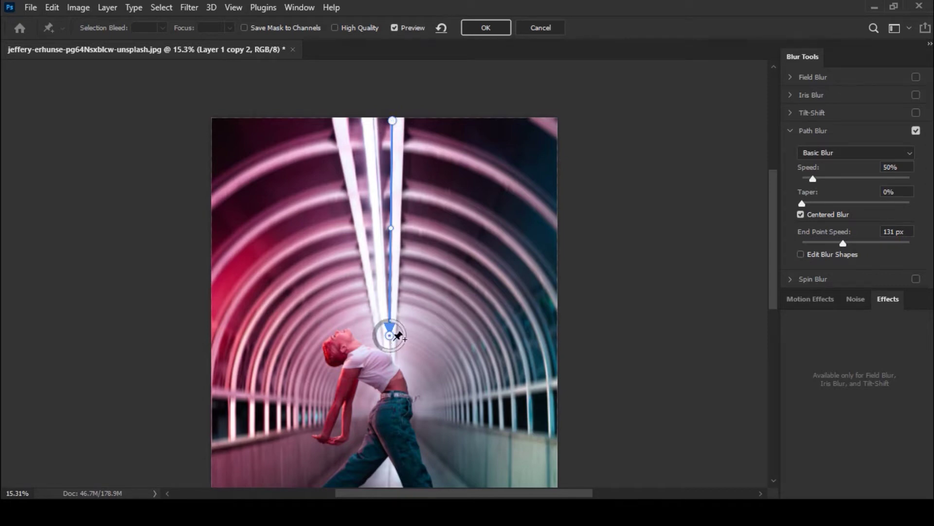
{"action": "left_click_drag", "start_coordinate": [383, 349], "coordinate": [379, 345]}
{"action": "scroll", "coordinate": [396, 338], "scroll_direction": "down", "scroll_amount": 5}
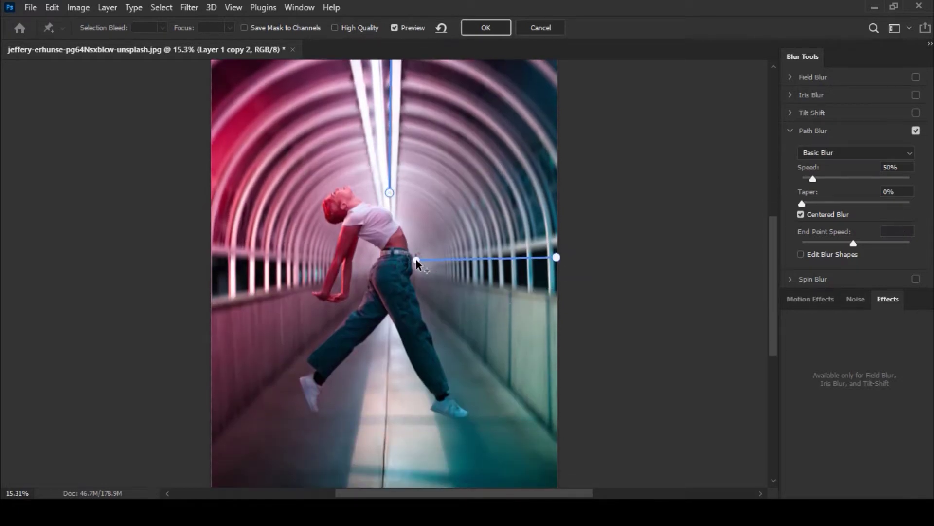
- Draw blur paths from both sides to the dancer's waist and arms, plus a floor path to her legs
{"action": "left_click", "coordinate": [416, 259]}
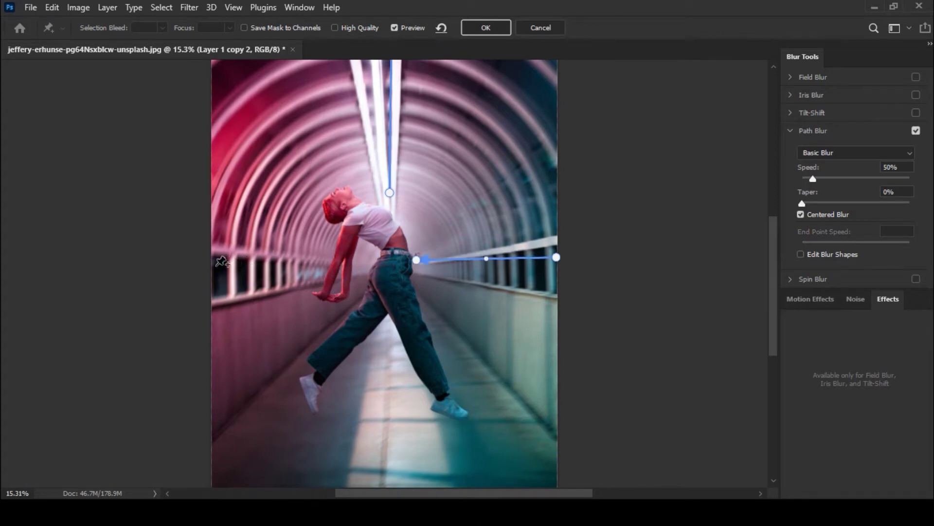
{"action": "left_click", "coordinate": [349, 263]}
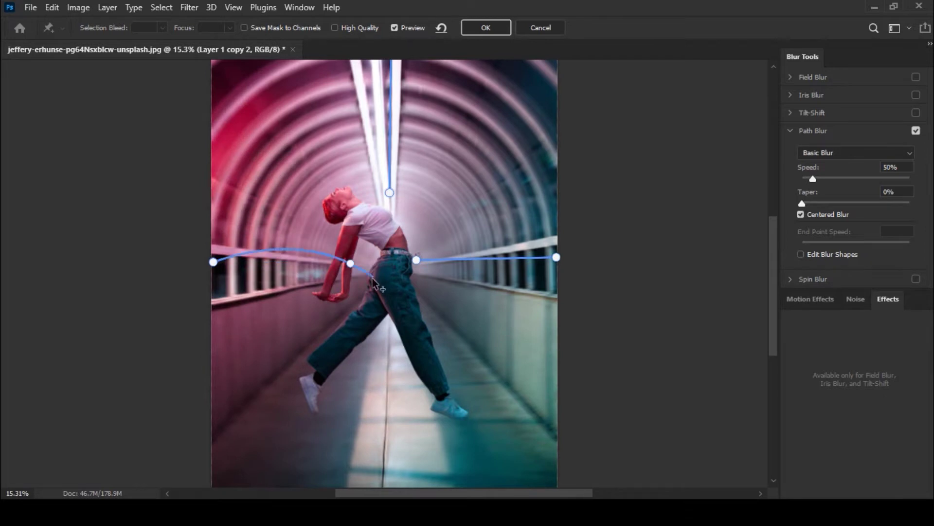
{"action": "scroll", "coordinate": [388, 409], "scroll_direction": "down", "scroll_amount": 5}
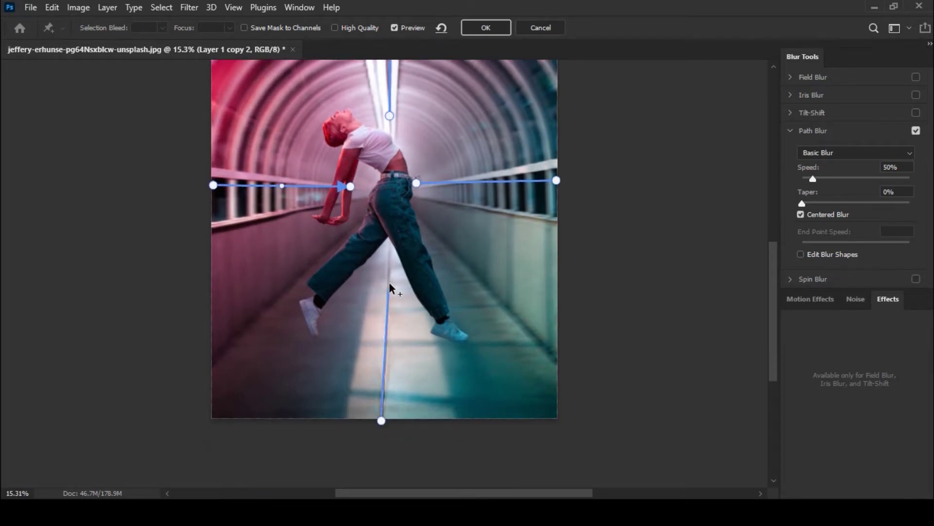
{"action": "double_click", "coordinate": [387, 254]}
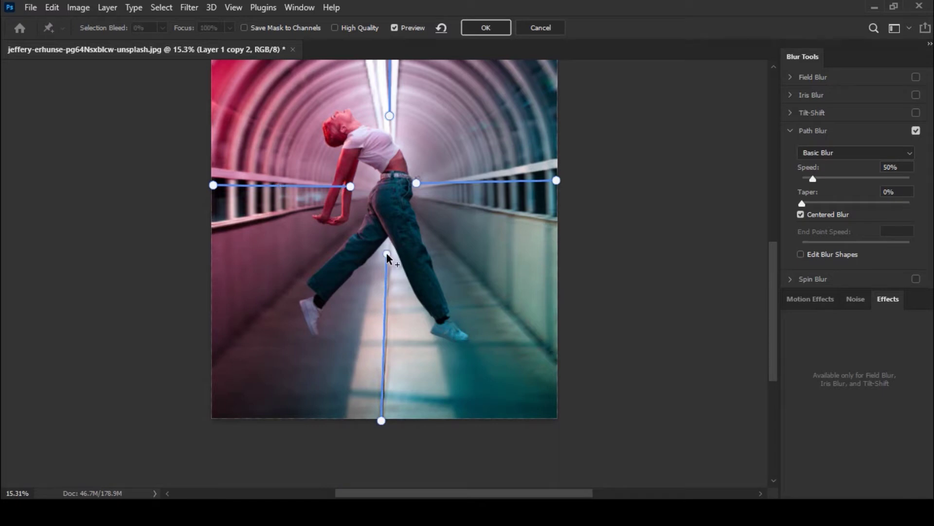
{"action": "left_click_drag", "start_coordinate": [384, 423], "coordinate": [391, 425]}
{"action": "key", "text": "e"}
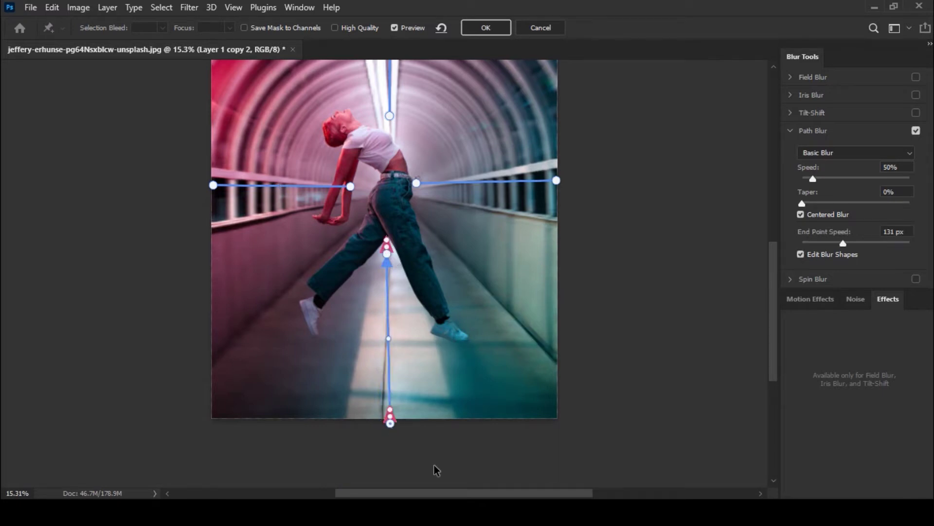
{"action": "scroll", "coordinate": [449, 255], "scroll_direction": "up", "scroll_amount": 3}
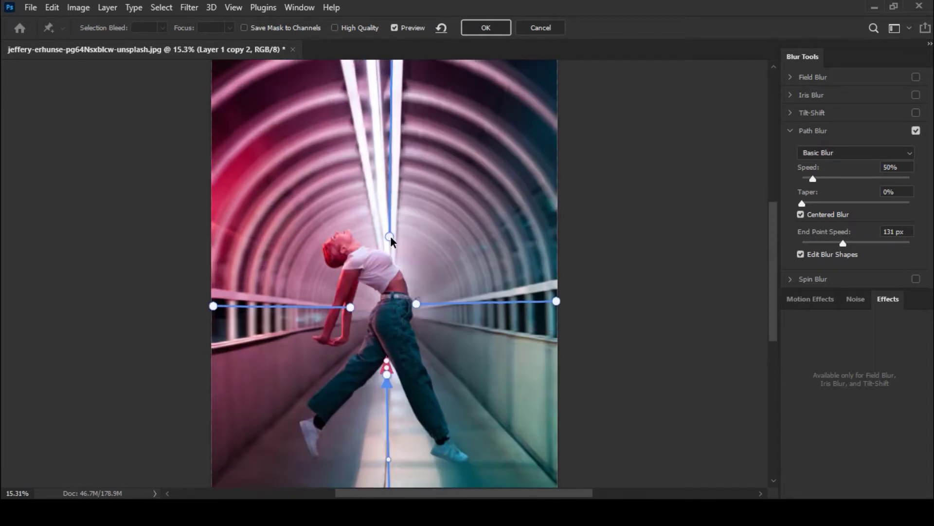
{"action": "scroll", "coordinate": [391, 239], "scroll_direction": "down", "scroll_amount": 2}
{"action": "scroll", "coordinate": [418, 251], "scroll_direction": "down", "scroll_amount": 3}
{"action": "scroll", "coordinate": [404, 227], "scroll_direction": "up", "scroll_amount": 2}
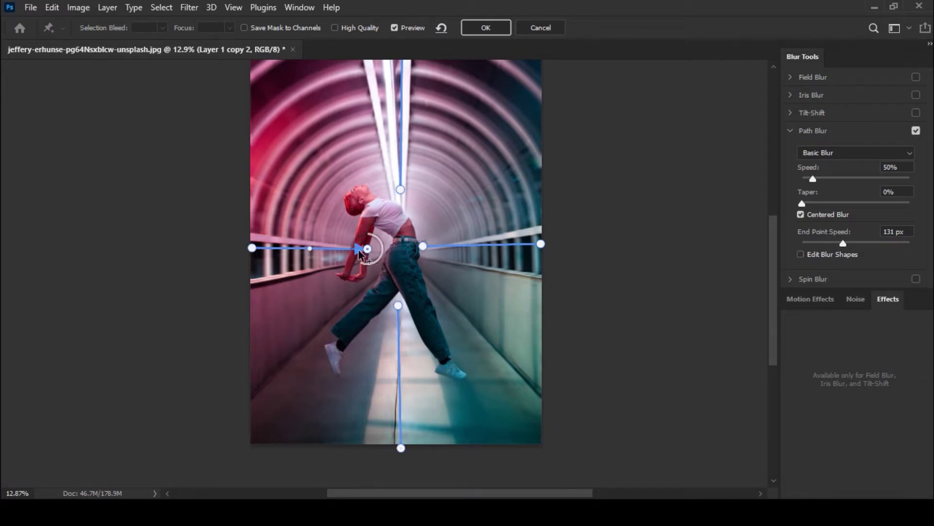
- Lower the end-point blur speed on the left and right paths
{"action": "mouse_move", "coordinate": [371, 254]}
{"action": "left_mouse_down"}
{"action": "mouse_move", "coordinate": [381, 263]}
{"action": "mouse_move", "coordinate": [365, 265]}
{"action": "left_mouse_up"}
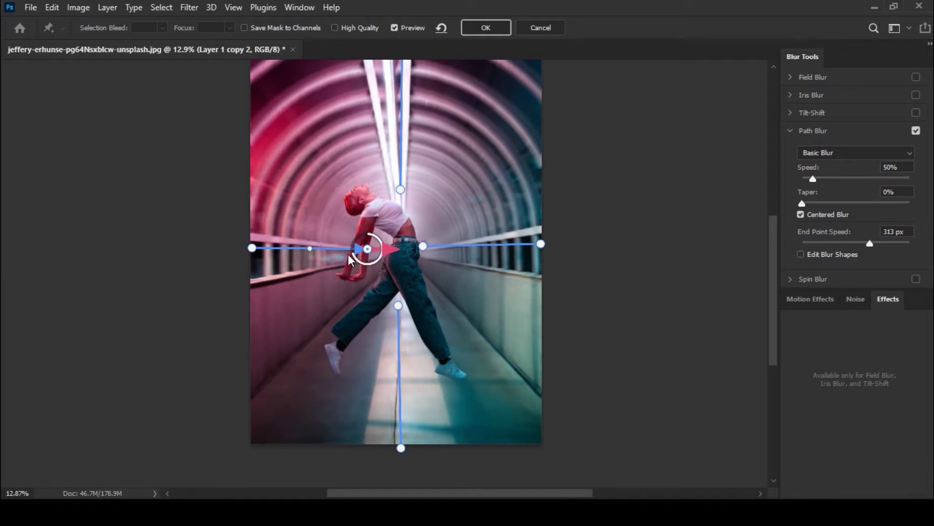
{"action": "left_click_drag", "start_coordinate": [348, 254], "coordinate": [361, 258]}
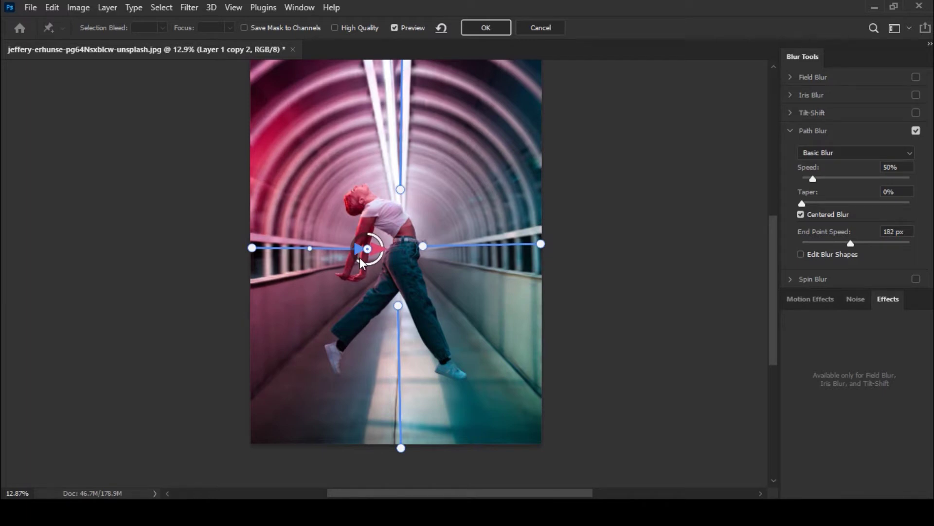
{"action": "left_click", "coordinate": [541, 245]}
{"action": "left_click_drag", "start_coordinate": [541, 260], "coordinate": [544, 263]}
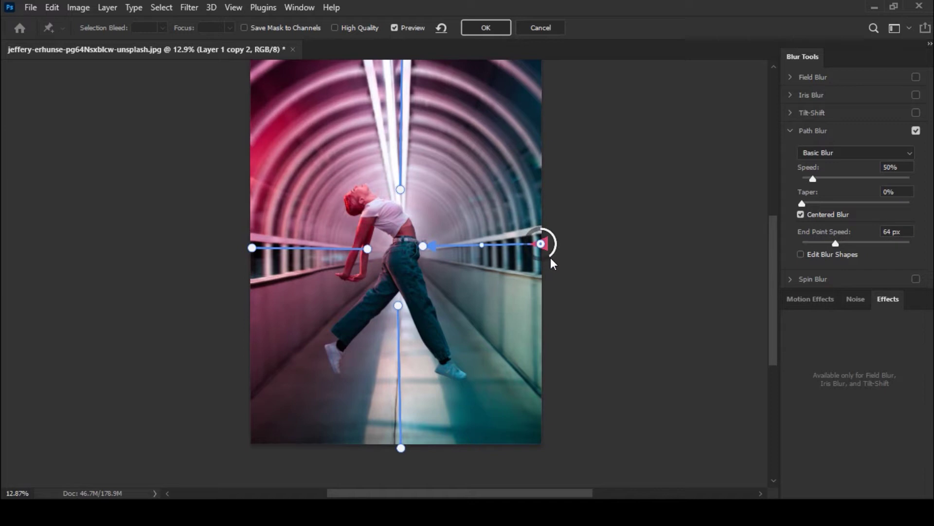
{"action": "left_click_drag", "start_coordinate": [539, 259], "coordinate": [539, 258]}
- Reduce the top path's end speed to 91 px and apply the Path Blur
{"action": "left_click", "coordinate": [400, 189]}
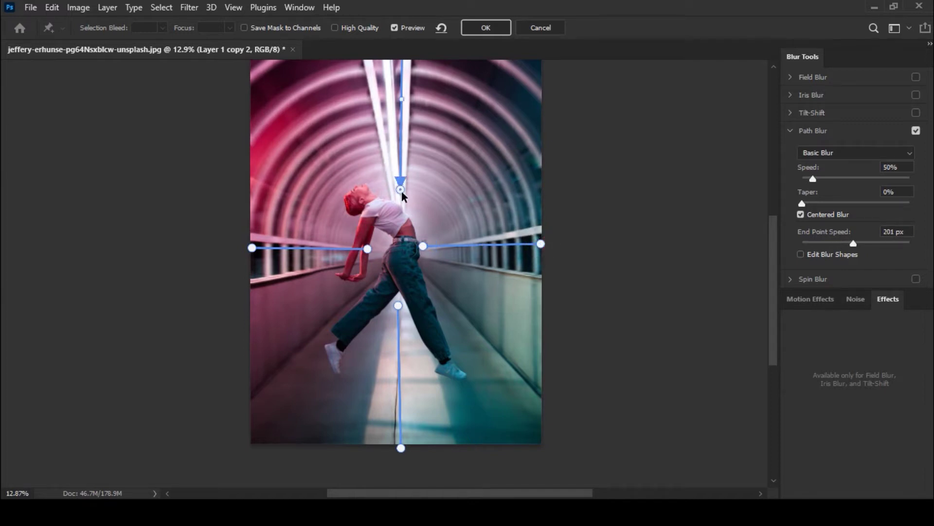
{"action": "left_click_drag", "start_coordinate": [393, 200], "coordinate": [398, 202]}
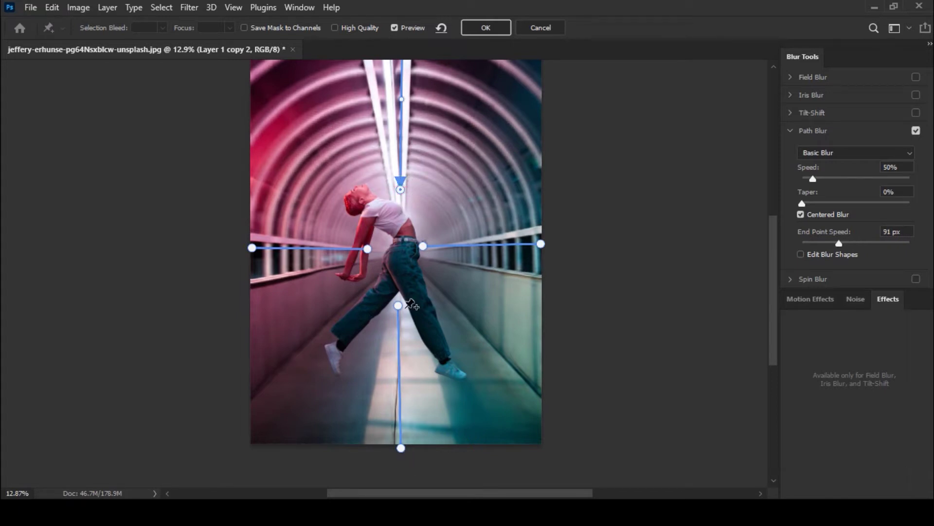
{"action": "left_click", "coordinate": [502, 30]}
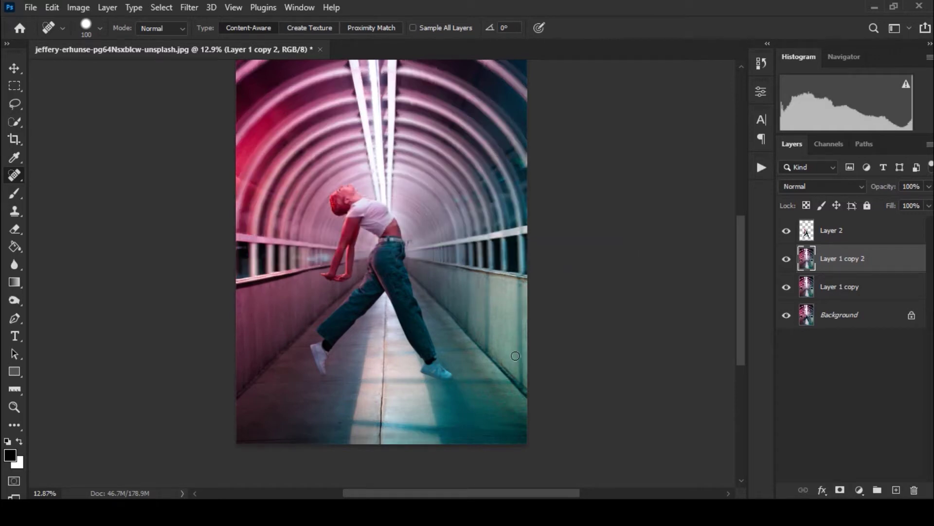
- Select the dancer layer and stamp all visible layers into a new merged Layer 3 with Ctrl+Shift+Alt+E
{"action": "scroll", "coordinate": [516, 355], "scroll_direction": "up", "scroll_amount": 1}
{"action": "scroll", "coordinate": [428, 307], "scroll_direction": "up", "scroll_amount": 1}
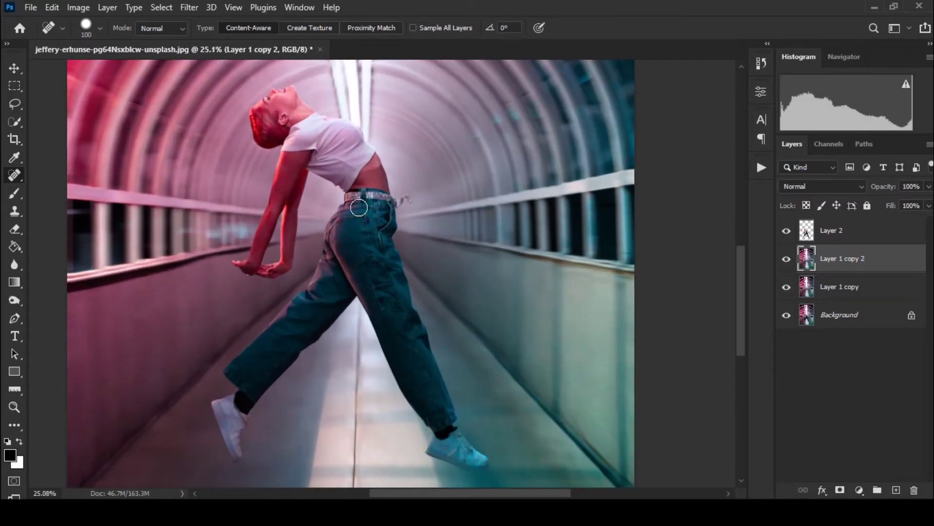
{"action": "scroll", "coordinate": [358, 202], "scroll_direction": "up", "scroll_amount": 1}
{"action": "scroll", "coordinate": [418, 231], "scroll_direction": "up", "scroll_amount": 1}
{"action": "scroll", "coordinate": [423, 263], "scroll_direction": "down", "scroll_amount": 3}
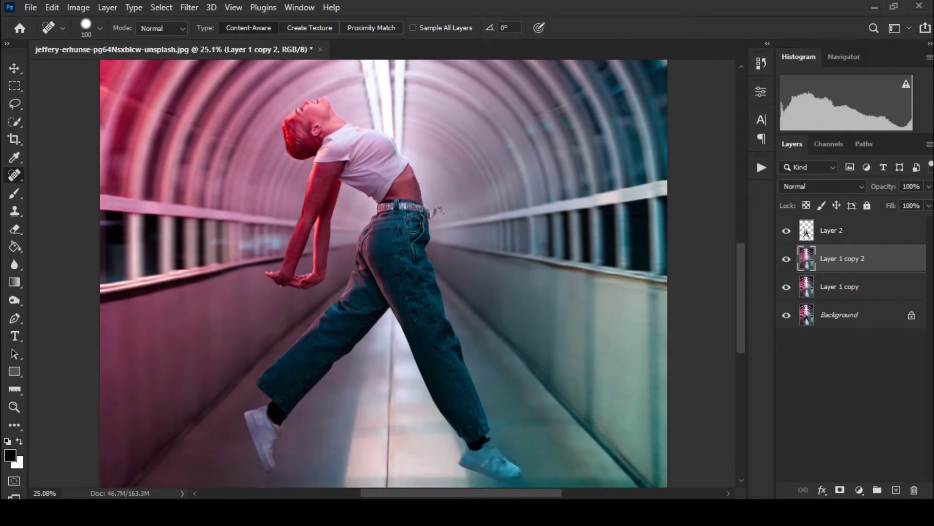
{"action": "scroll", "coordinate": [428, 301], "scroll_direction": "down", "scroll_amount": 3}
{"action": "scroll", "coordinate": [432, 337], "scroll_direction": "down", "scroll_amount": 1}
{"action": "scroll", "coordinate": [432, 337], "scroll_direction": "up", "scroll_amount": 2}
{"action": "scroll", "coordinate": [430, 334], "scroll_direction": "down", "scroll_amount": 1}
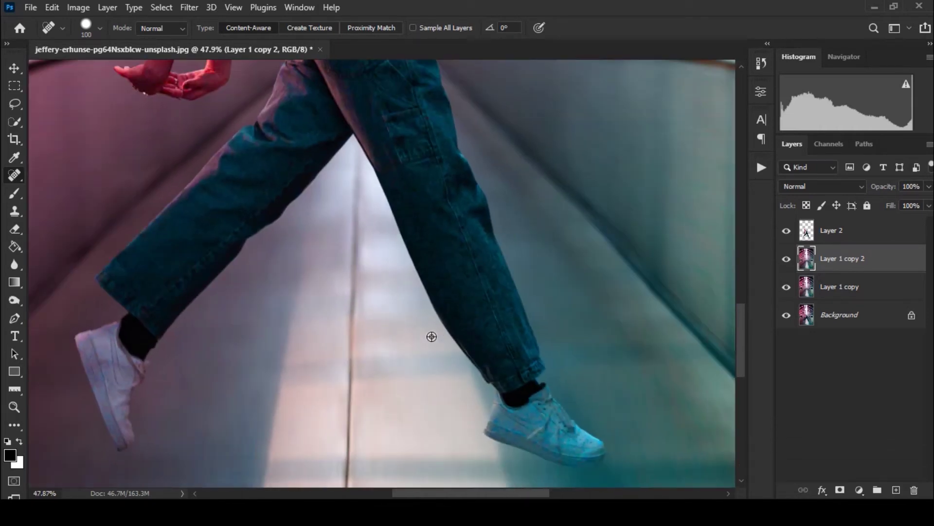
{"action": "scroll", "coordinate": [430, 335], "scroll_direction": "down", "scroll_amount": 1}
{"action": "scroll", "coordinate": [431, 334], "scroll_direction": "down", "scroll_amount": 1}
{"action": "scroll", "coordinate": [428, 254], "scroll_direction": "up", "scroll_amount": 1}
{"action": "scroll", "coordinate": [424, 264], "scroll_direction": "up", "scroll_amount": 1}
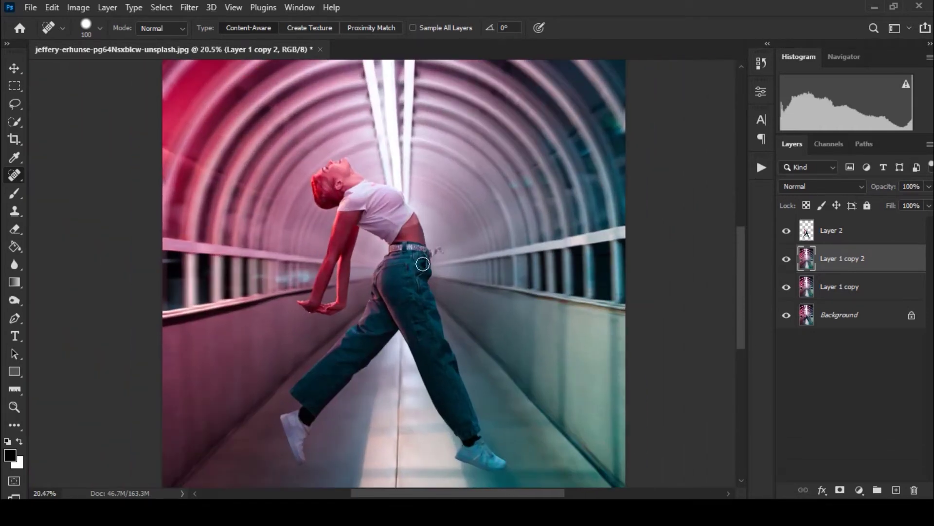
{"action": "left_click", "coordinate": [853, 242]}
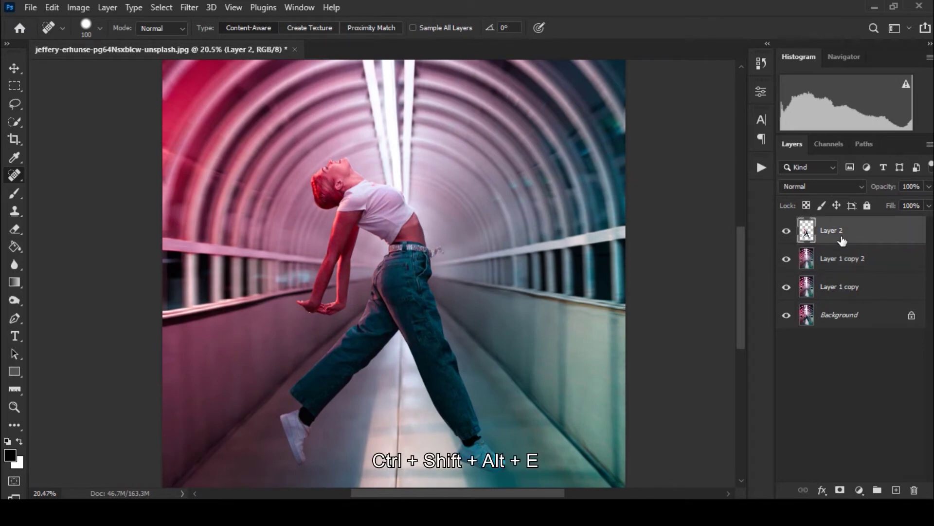
{"action": "key", "text": "ctrl+shift+alt+e"}
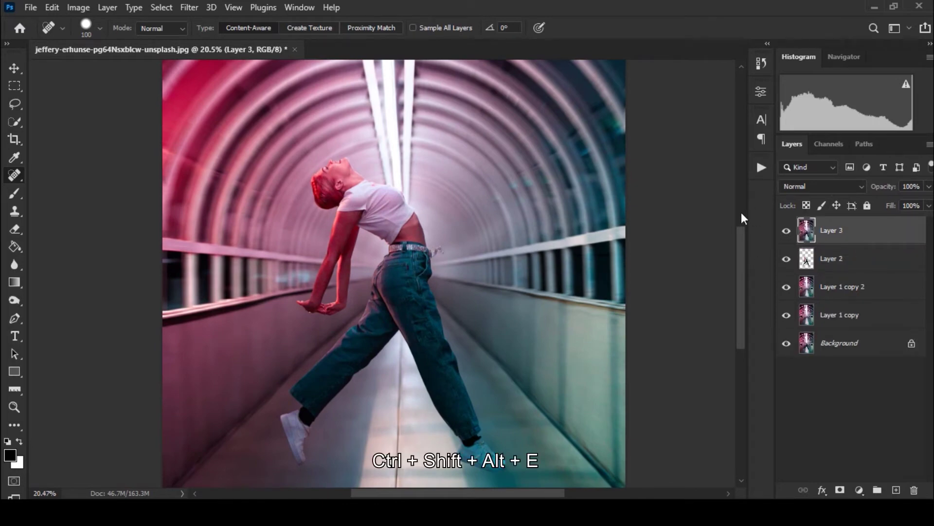
{"action": "left_click", "coordinate": [193, 7]}
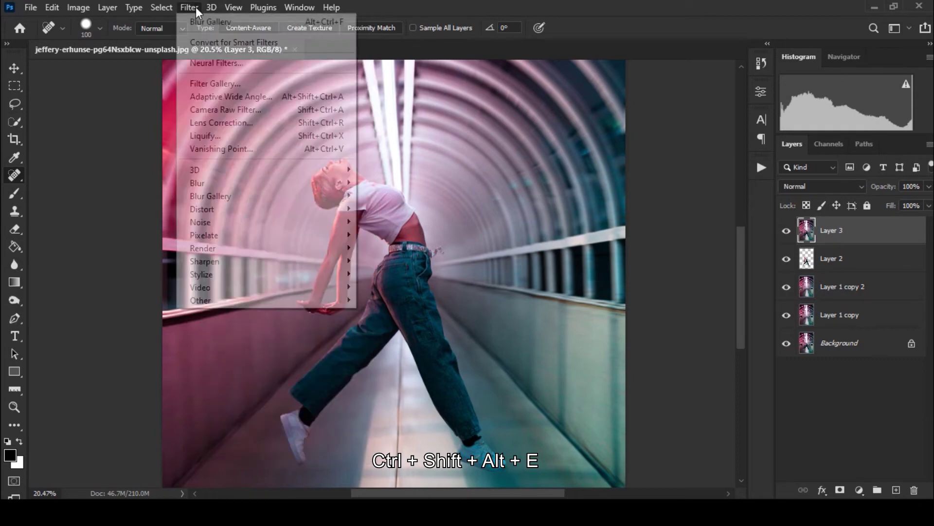
- In Camera Raw, set Highlights -63, Whites +35, Shadows +39, lower Contrast and cool Temperature
{"action": "left_click", "coordinate": [249, 110]}
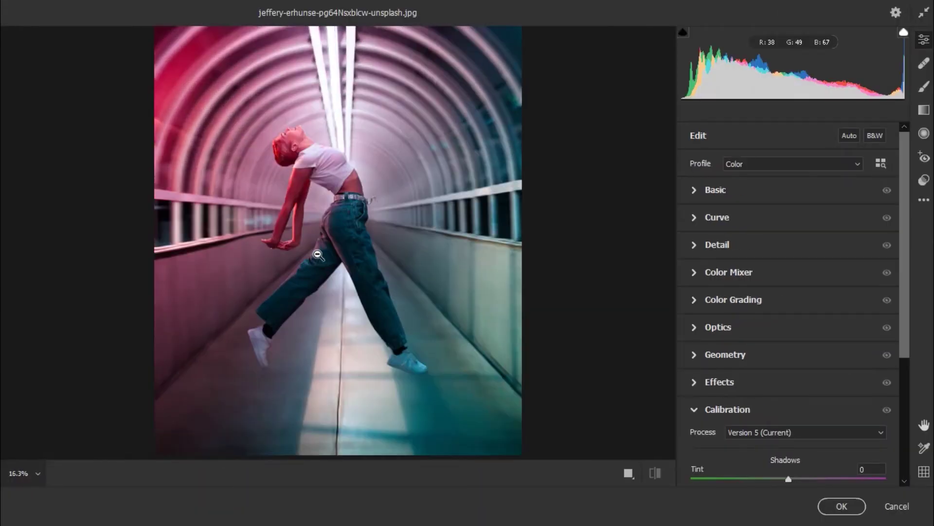
{"action": "left_click", "coordinate": [734, 192]}
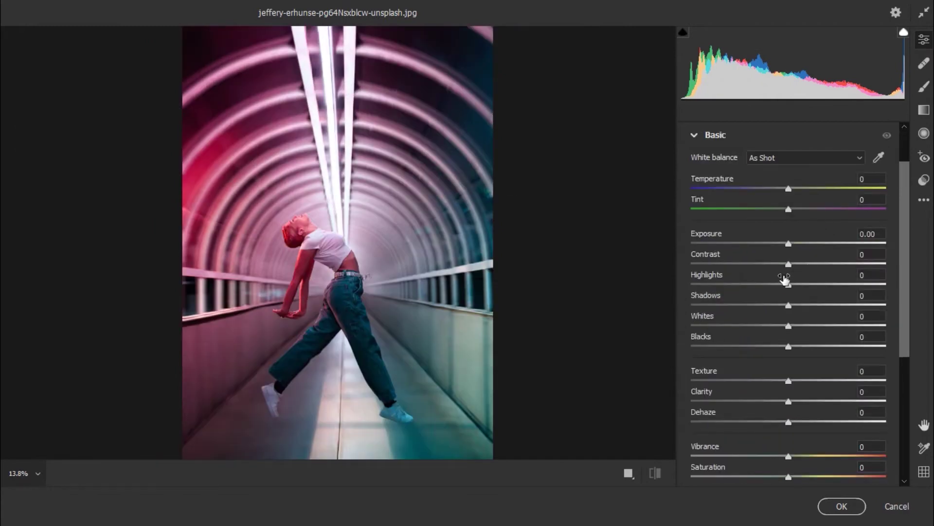
{"action": "left_click_drag", "start_coordinate": [789, 285], "coordinate": [725, 291]}
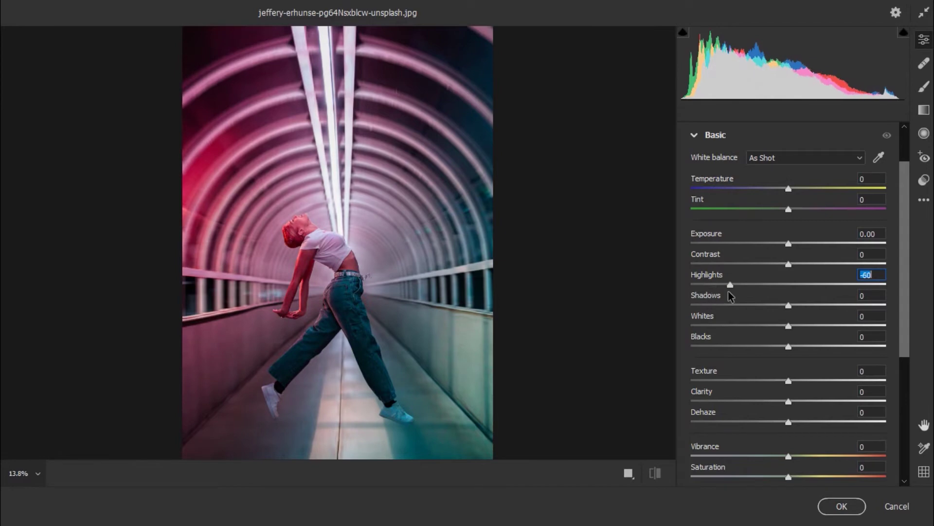
{"action": "left_click_drag", "start_coordinate": [788, 327], "coordinate": [822, 329]}
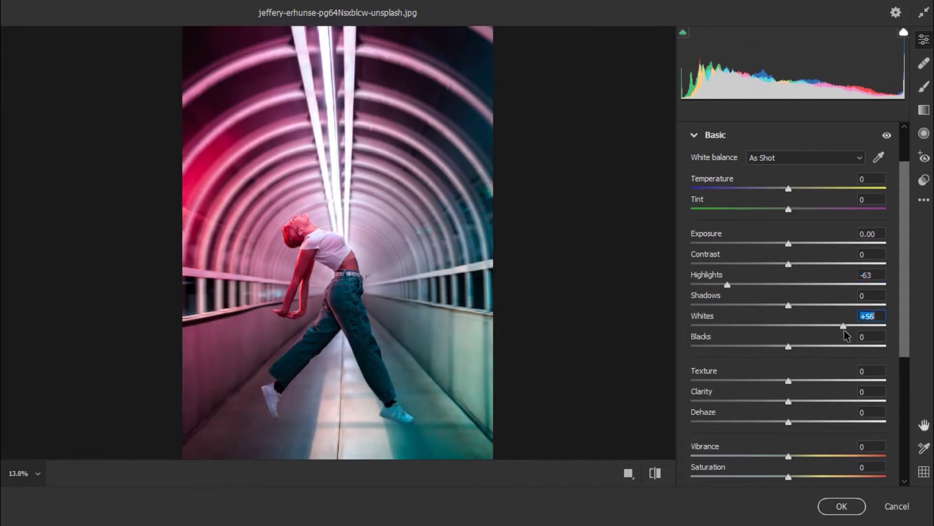
{"action": "mouse_move", "coordinate": [789, 305]}
{"action": "left_mouse_down"}
{"action": "mouse_move", "coordinate": [886, 305]}
{"action": "mouse_move", "coordinate": [828, 306]}
{"action": "left_mouse_up"}
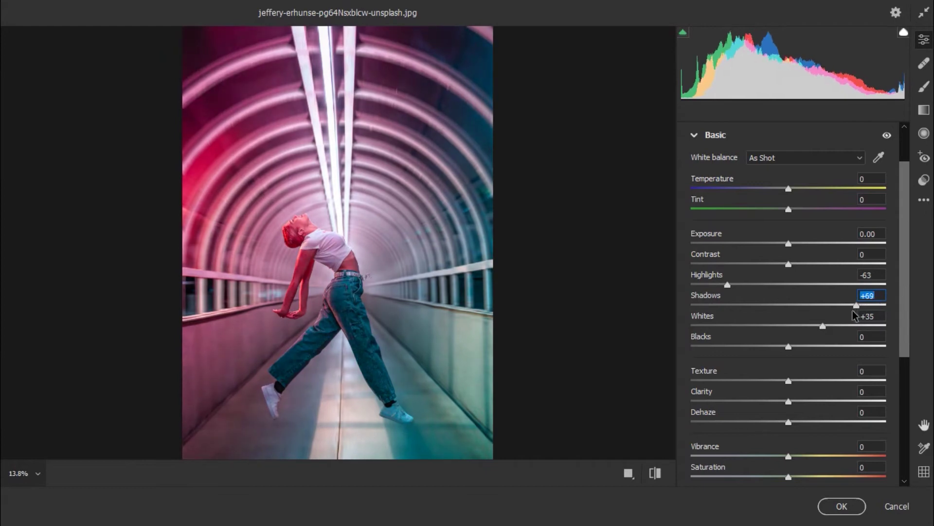
{"action": "mouse_move", "coordinate": [792, 263]}
{"action": "left_mouse_down"}
{"action": "mouse_move", "coordinate": [776, 266]}
{"action": "mouse_move", "coordinate": [786, 244]}
{"action": "left_mouse_up"}
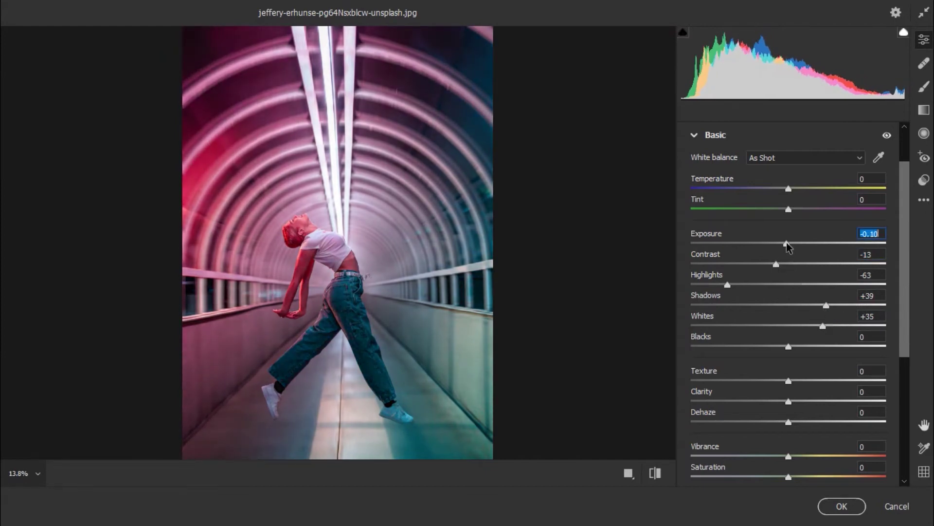
{"action": "left_click_drag", "start_coordinate": [792, 191], "coordinate": [793, 211]}
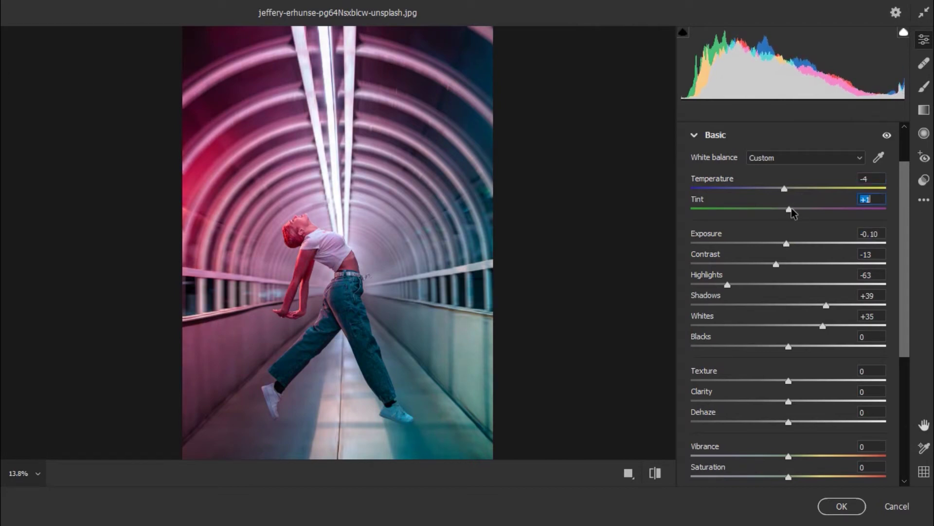
- Set Blacks to -19 and Dehaze to +10, and adjust Clarity
{"action": "scroll", "coordinate": [792, 214], "scroll_direction": "down", "scroll_amount": 1}
{"action": "scroll", "coordinate": [798, 253], "scroll_direction": "down", "scroll_amount": 2}
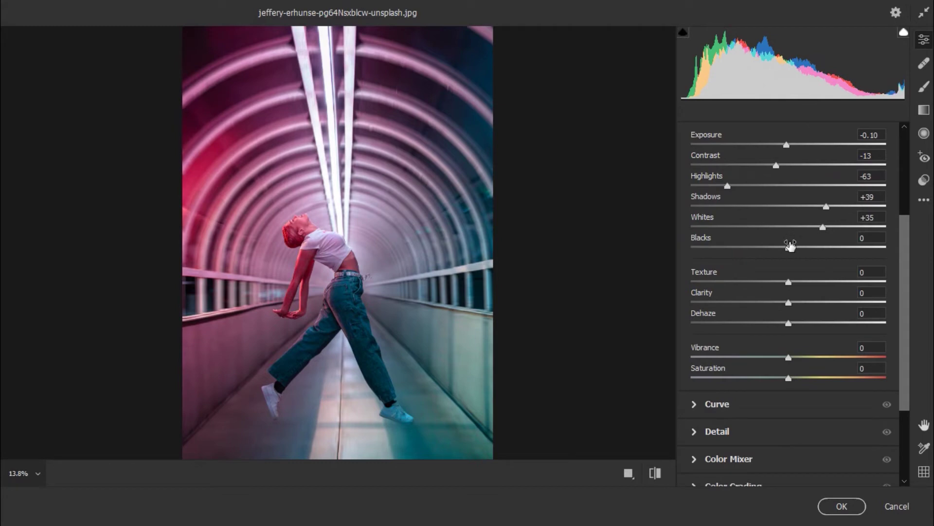
{"action": "left_click_drag", "start_coordinate": [789, 247], "coordinate": [777, 247]}
{"action": "left_click_drag", "start_coordinate": [786, 323], "coordinate": [800, 323]}
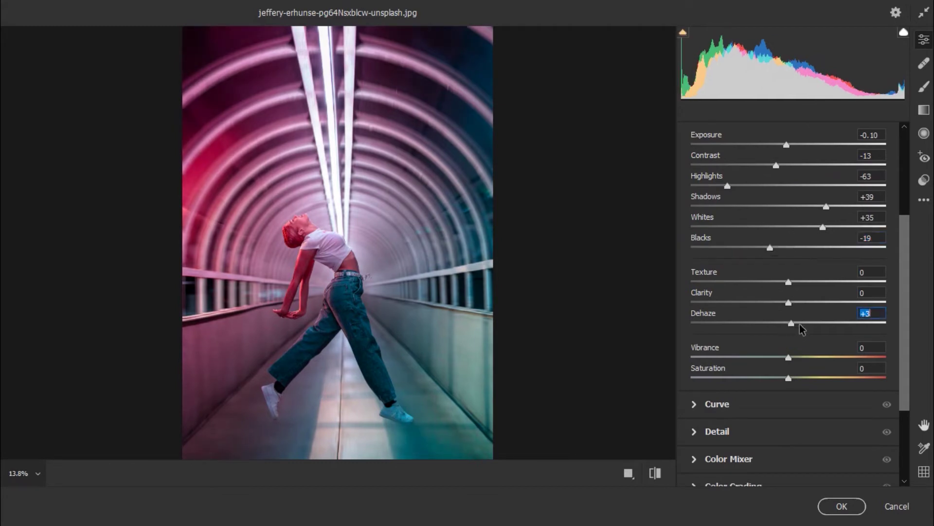
{"action": "mouse_move", "coordinate": [799, 325]}
{"action": "left_mouse_down"}
{"action": "mouse_move", "coordinate": [801, 302]}
{"action": "mouse_move", "coordinate": [789, 312]}
{"action": "left_mouse_up"}
- Add a tone curve point and lift the curve's black point to fade shadows
{"action": "scroll", "coordinate": [784, 313], "scroll_direction": "down", "scroll_amount": 3}
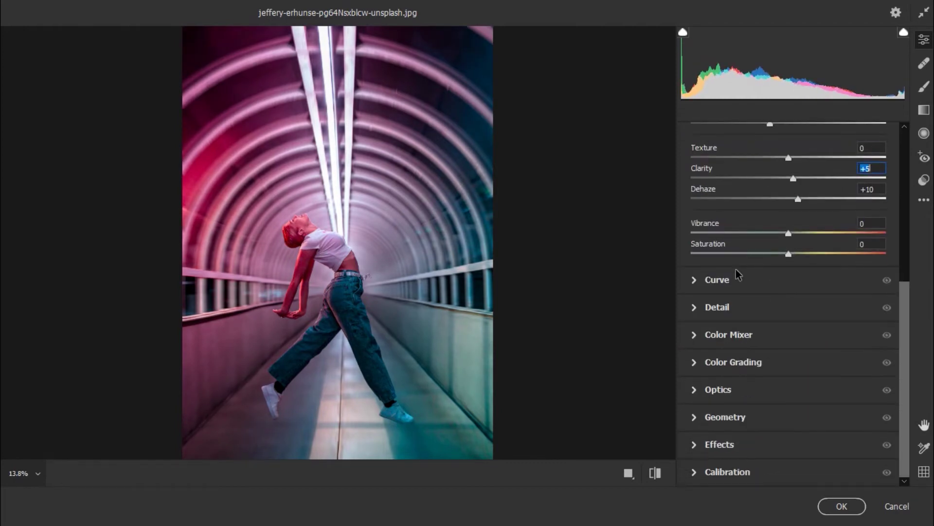
{"action": "left_click", "coordinate": [734, 281]}
{"action": "left_click_drag", "start_coordinate": [758, 366], "coordinate": [764, 367]}
{"action": "left_click_drag", "start_coordinate": [713, 410], "coordinate": [713, 403]}
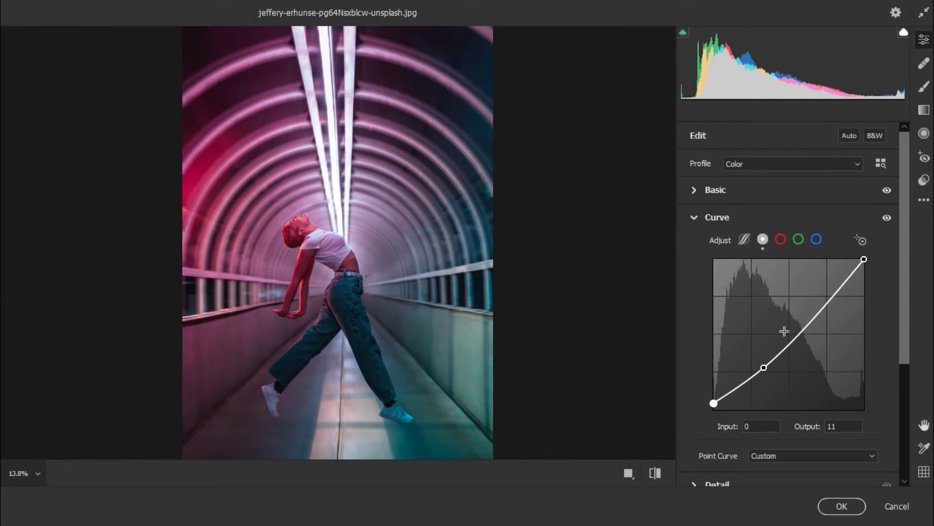
- Raise Whites and Shadows to +51 in the Basic panel
{"action": "left_click", "coordinate": [759, 217]}
{"action": "left_click_drag", "start_coordinate": [826, 323], "coordinate": [837, 324]}
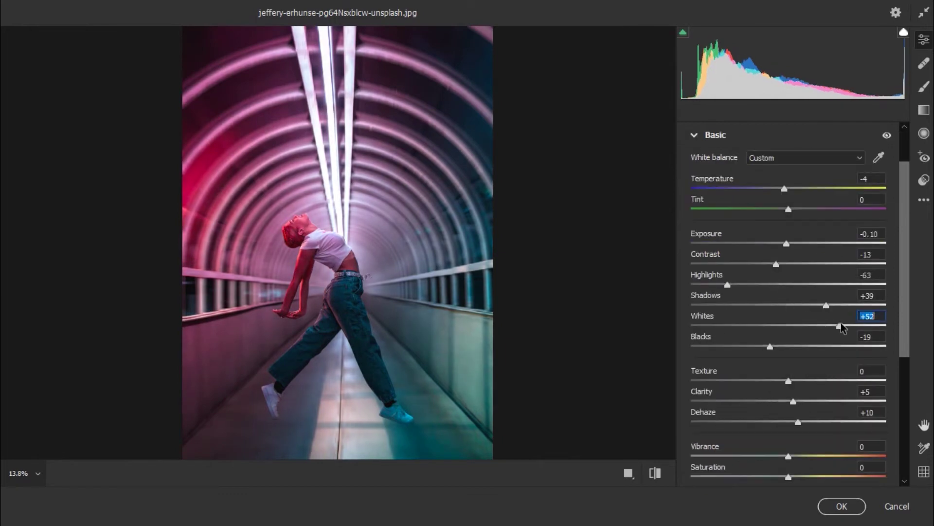
{"action": "scroll", "coordinate": [837, 302], "scroll_direction": "down", "scroll_amount": 5}
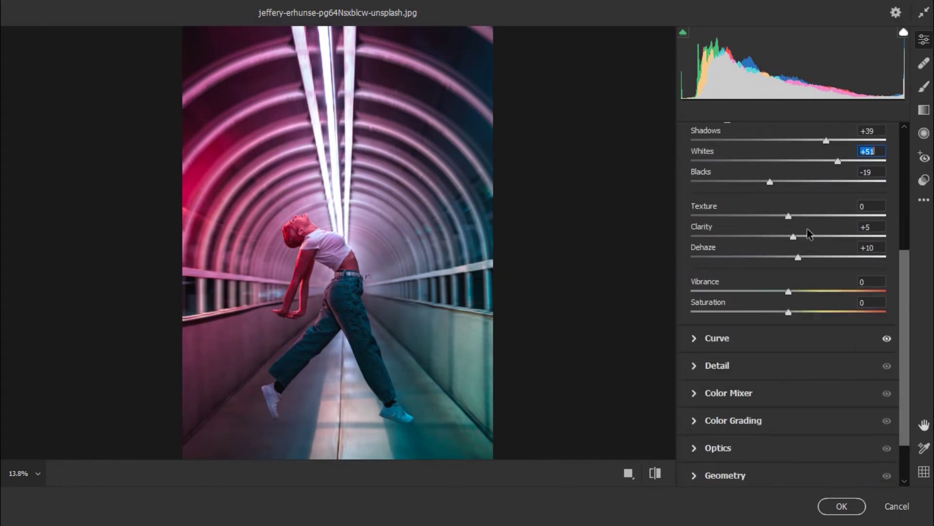
{"action": "scroll", "coordinate": [770, 183], "scroll_direction": "up", "scroll_amount": 3}
{"action": "left_click_drag", "start_coordinate": [827, 207], "coordinate": [838, 206]}
{"action": "scroll", "coordinate": [817, 244], "scroll_direction": "down", "scroll_amount": 3}
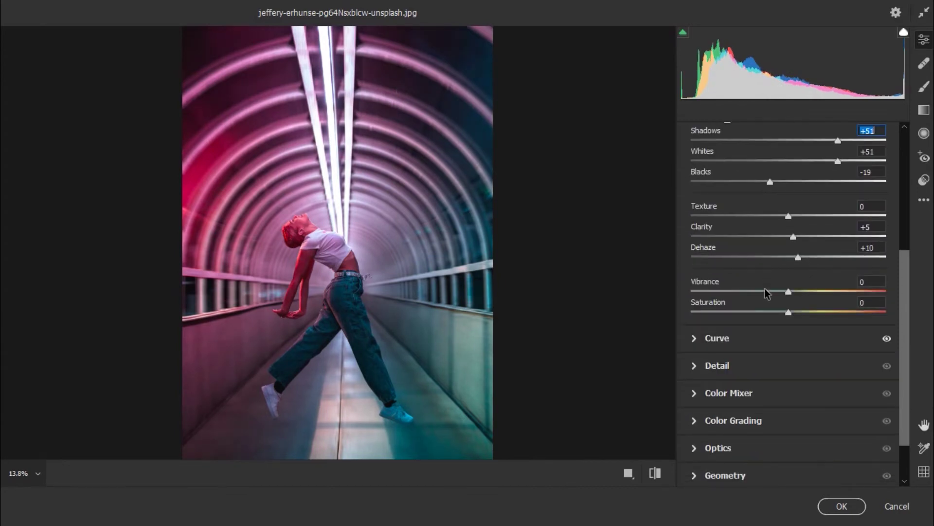
- Bend the red channel curve with a shadow point and a highlight point
{"action": "left_click", "coordinate": [747, 342]}
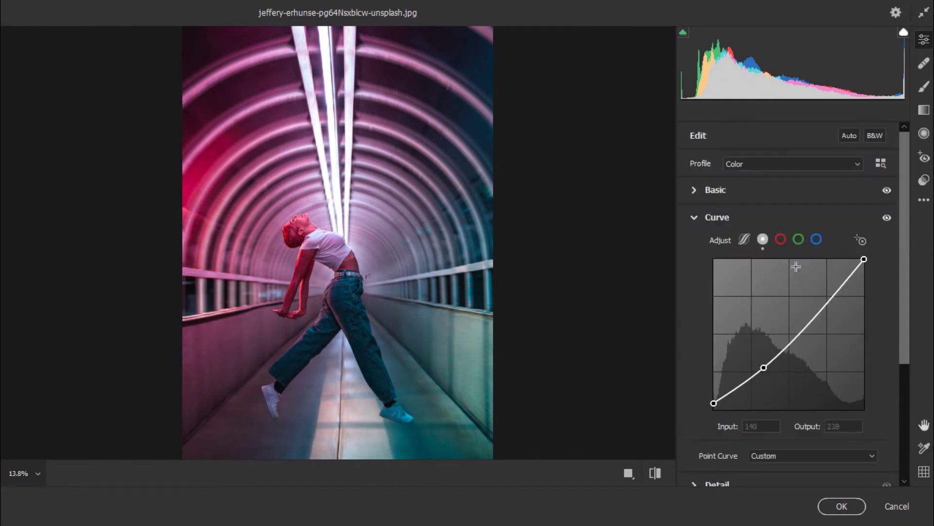
{"action": "left_click", "coordinate": [781, 239]}
{"action": "left_click_drag", "start_coordinate": [754, 370], "coordinate": [761, 369]}
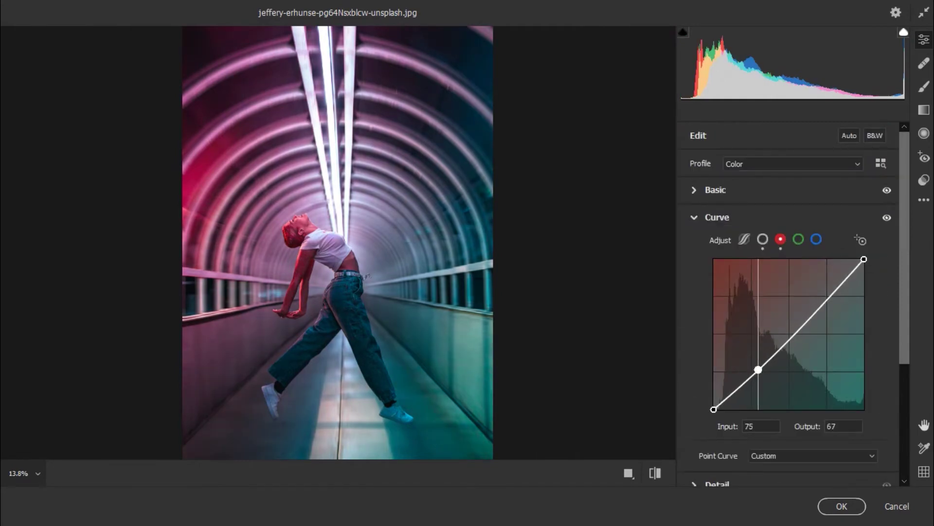
{"action": "left_click_drag", "start_coordinate": [761, 370], "coordinate": [762, 369]}
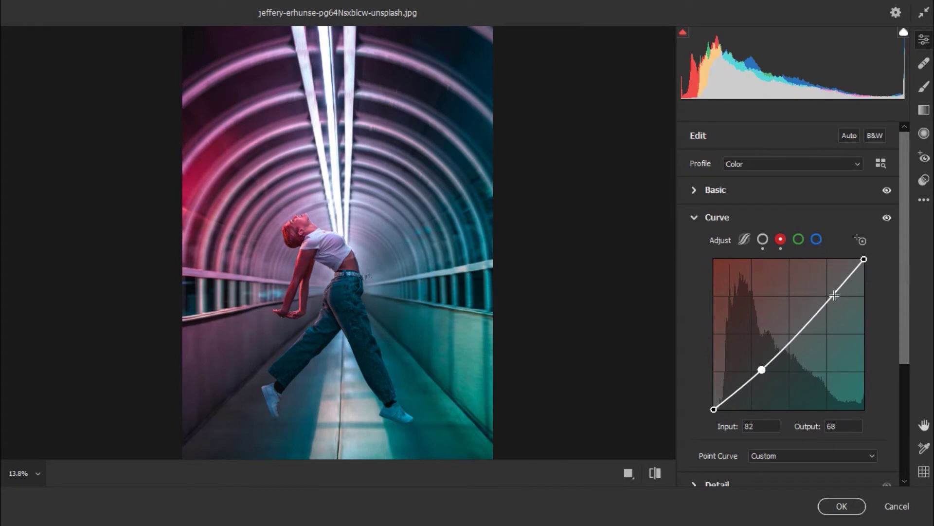
{"action": "left_click_drag", "start_coordinate": [828, 289], "coordinate": [833, 293]}
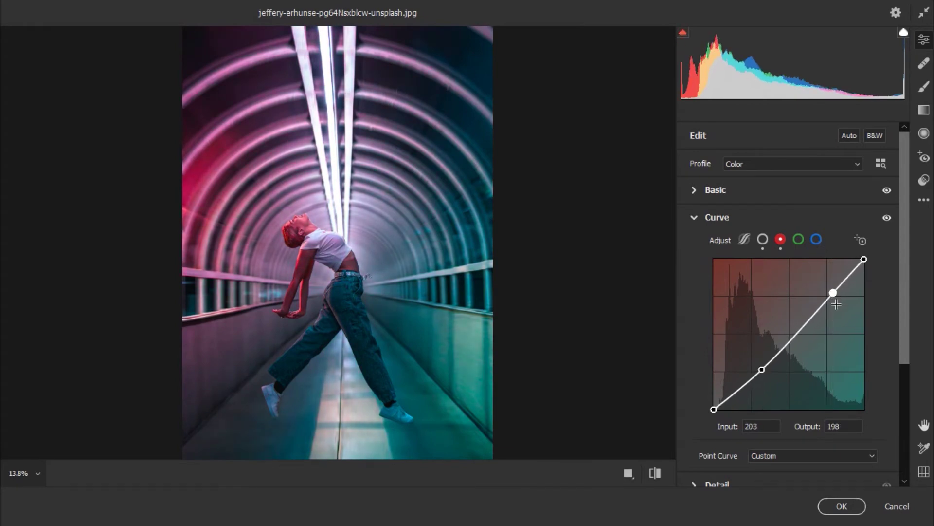
- Adjust the blue curve (197→200) and green curve (132→125) for a teal-magenta cast
{"action": "left_click", "coordinate": [817, 239]}
{"action": "mouse_move", "coordinate": [830, 293]}
{"action": "left_mouse_down"}
{"action": "mouse_move", "coordinate": [821, 291]}
{"action": "mouse_move", "coordinate": [830, 292]}
{"action": "left_mouse_up"}
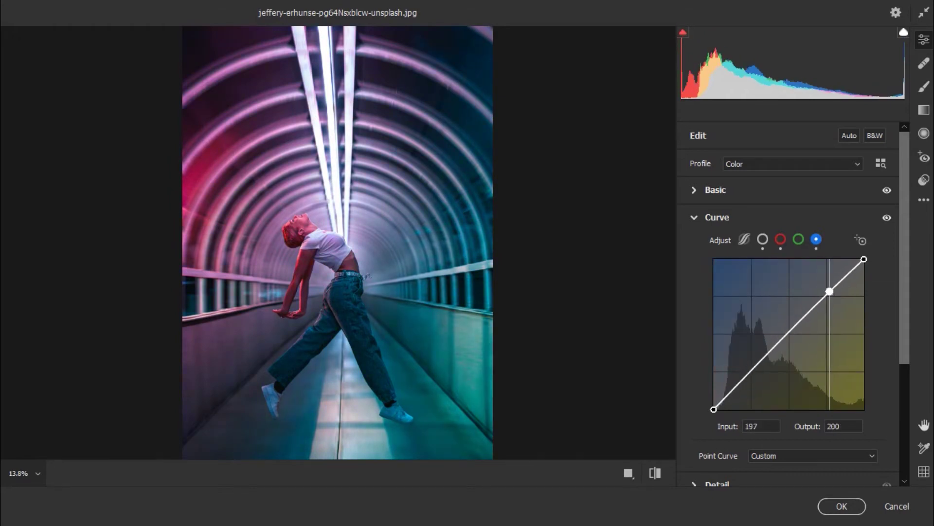
{"action": "left_click", "coordinate": [798, 239]}
{"action": "left_click_drag", "start_coordinate": [791, 332], "coordinate": [792, 336]}
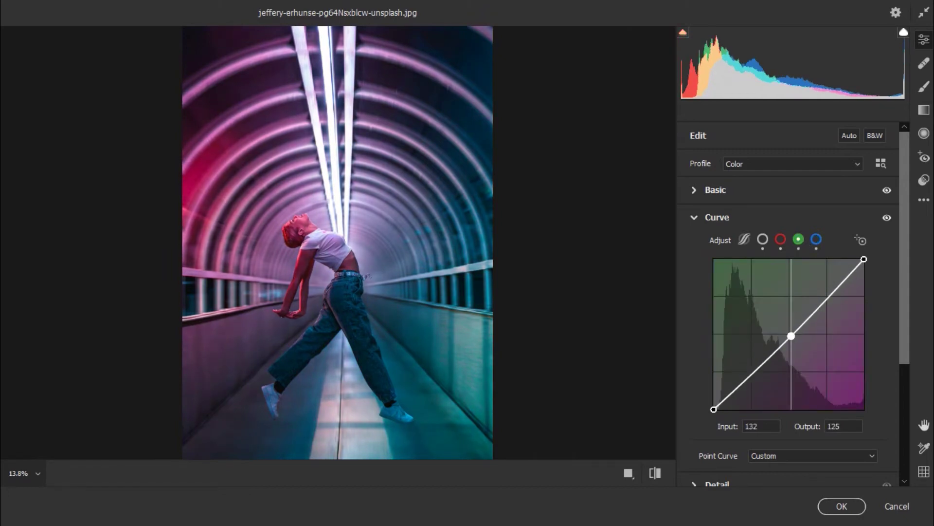
{"action": "scroll", "coordinate": [798, 258], "scroll_direction": "down", "scroll_amount": 1}
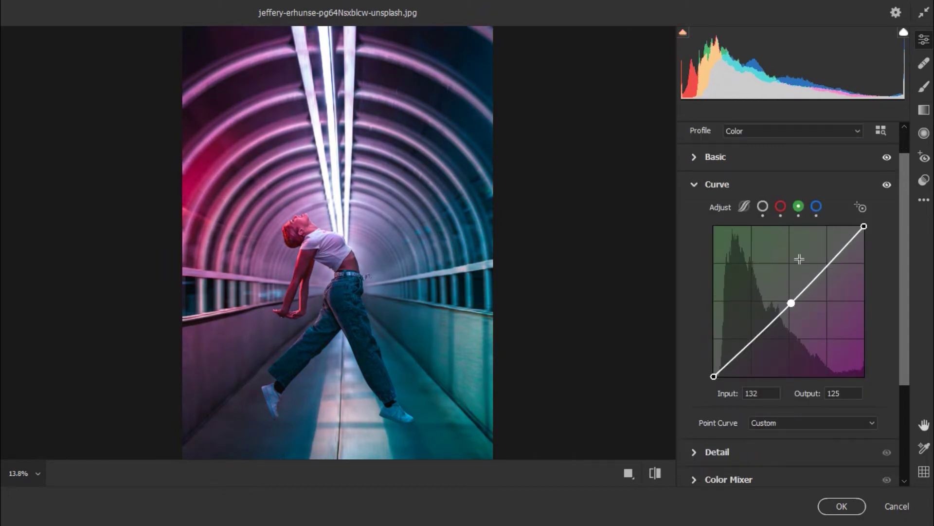
{"action": "left_click", "coordinate": [816, 206]}
{"action": "left_click_drag", "start_coordinate": [753, 334], "coordinate": [758, 332]}
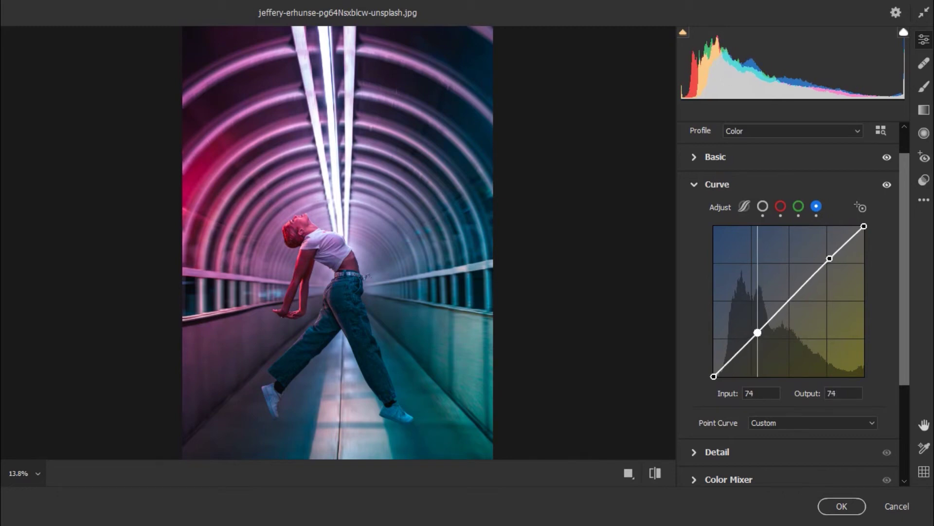
{"action": "scroll", "coordinate": [784, 302], "scroll_direction": "down", "scroll_amount": 3}
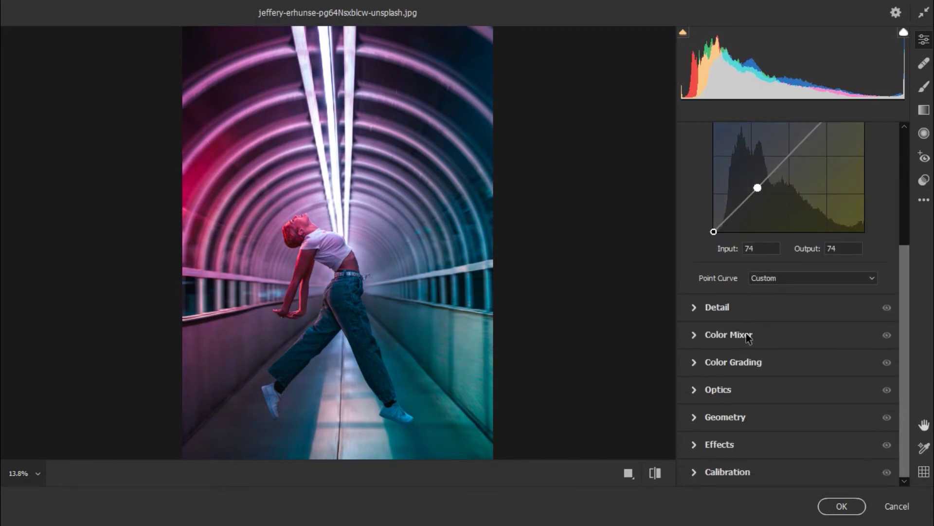
- In the Color Mixer Hue tab, set Reds -41, Magentas +43, Aquas +100 and Purples +10
{"action": "left_click", "coordinate": [749, 336]}
{"action": "left_click", "coordinate": [704, 237]}
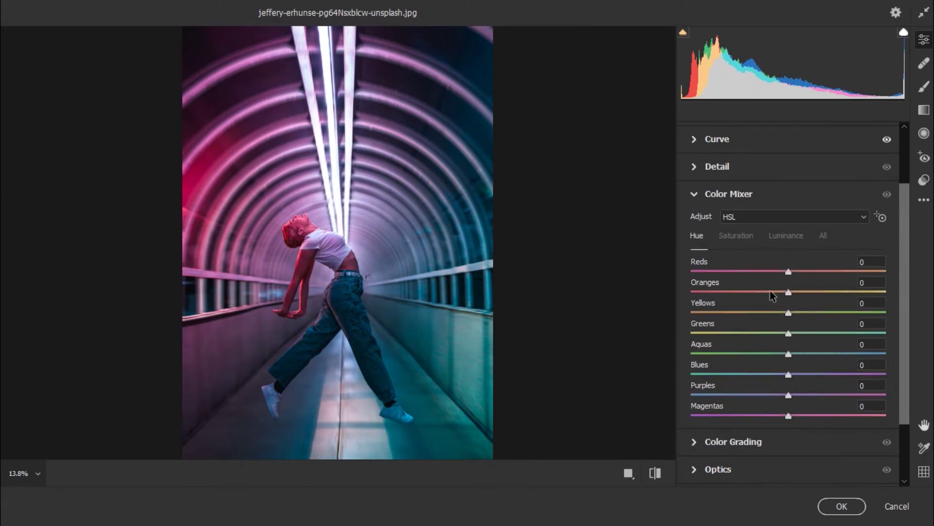
{"action": "left_click_drag", "start_coordinate": [789, 271], "coordinate": [933, 267]}
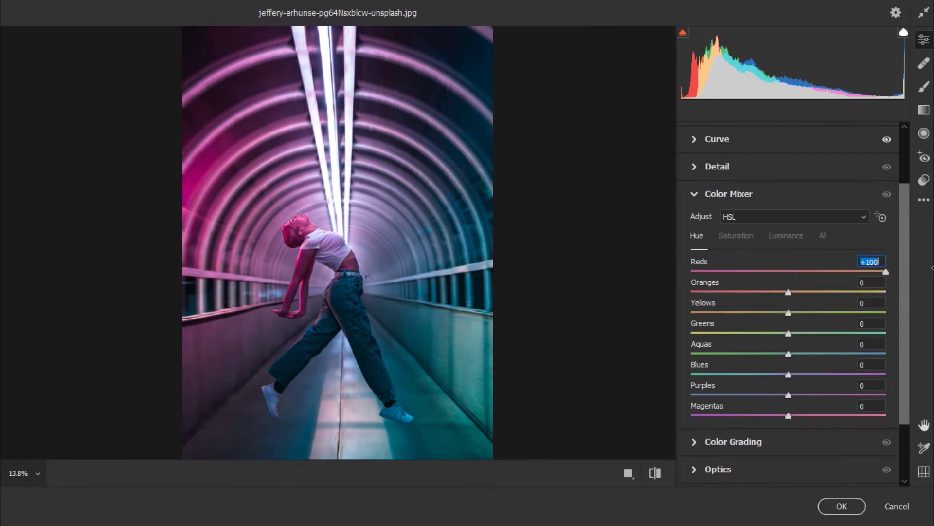
{"action": "left_click_drag", "start_coordinate": [787, 252], "coordinate": [782, 254]}
{"action": "mouse_move", "coordinate": [789, 415]}
{"action": "left_mouse_down"}
{"action": "mouse_move", "coordinate": [913, 422]}
{"action": "mouse_move", "coordinate": [856, 417]}
{"action": "left_mouse_up"}
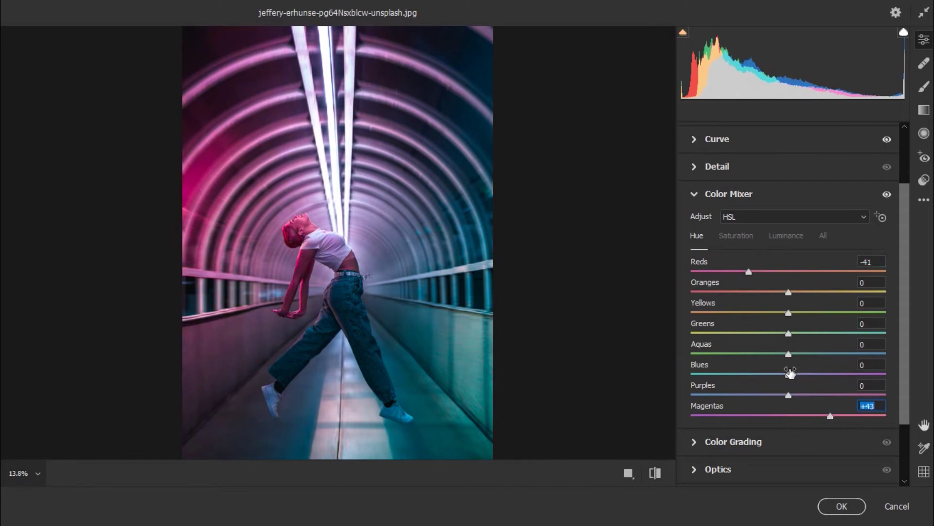
{"action": "left_click_drag", "start_coordinate": [789, 353], "coordinate": [891, 354]}
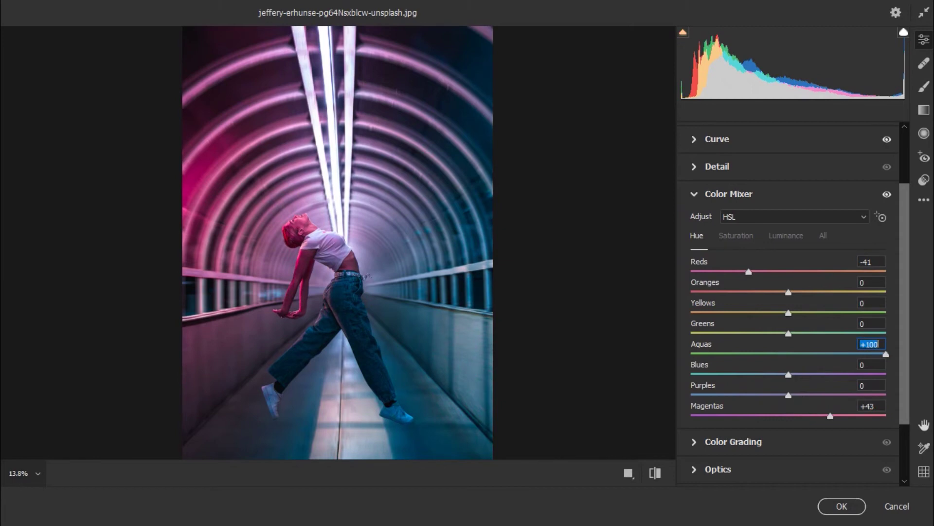
{"action": "left_click_drag", "start_coordinate": [788, 394], "coordinate": [782, 405]}
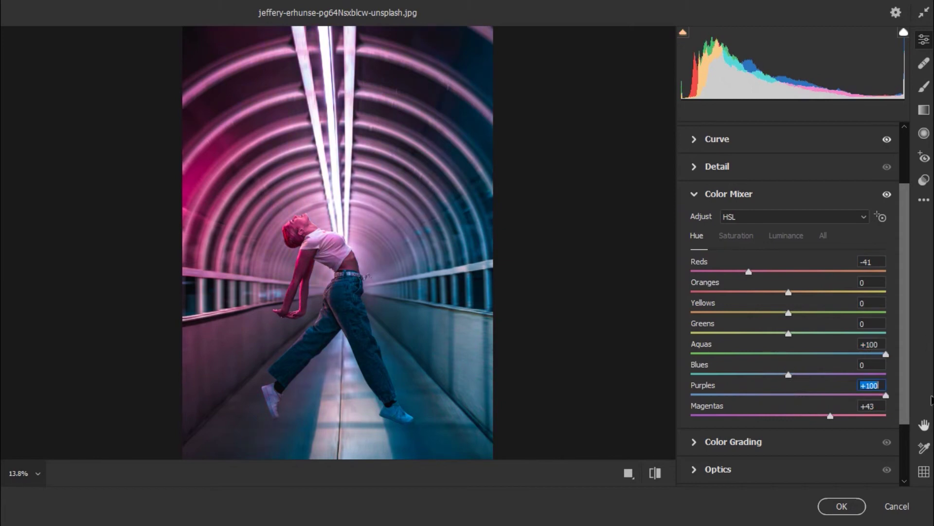
{"action": "key", "text": "Down"}
{"action": "type", "text": "10"}
{"action": "key", "text": "Return"}
{"action": "scroll", "coordinate": [784, 389], "scroll_direction": "down", "scroll_amount": 3}
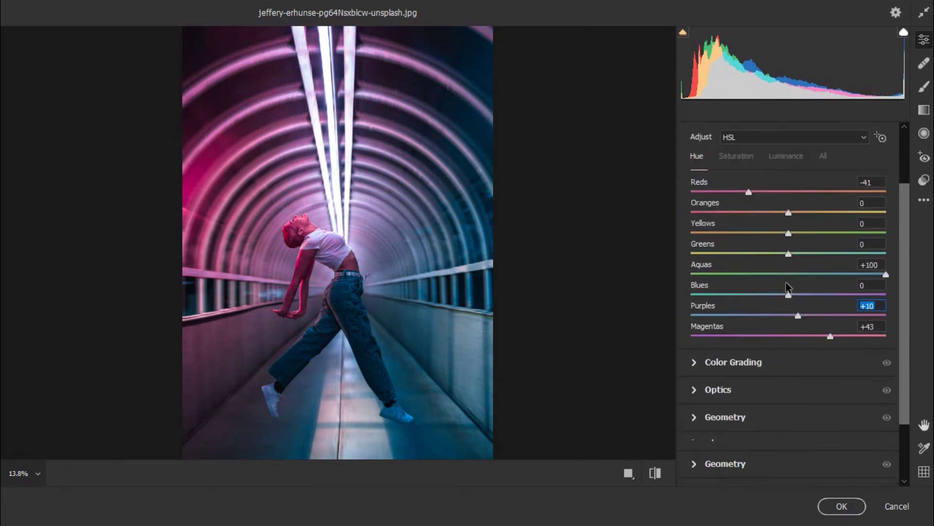
{"action": "left_click", "coordinate": [733, 362]}
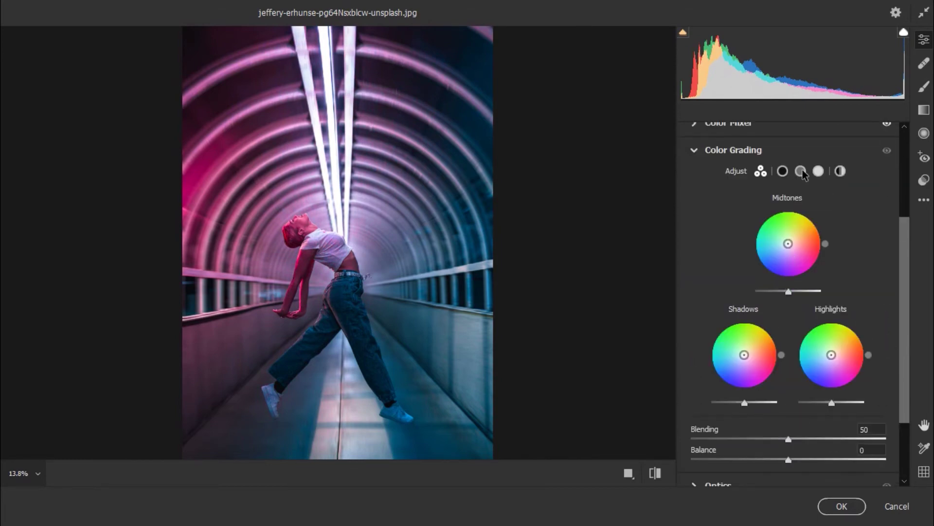
- Set the Midtones grading wheel to hue 90, saturation 10 and luminance -6
{"action": "left_click", "coordinate": [800, 171]}
{"action": "mouse_move", "coordinate": [788, 386]}
{"action": "left_mouse_down"}
{"action": "mouse_move", "coordinate": [623, 407]}
{"action": "mouse_move", "coordinate": [819, 388]}
{"action": "mouse_move", "coordinate": [756, 396]}
{"action": "mouse_move", "coordinate": [782, 386]}
{"action": "left_mouse_up"}
{"action": "mouse_move", "coordinate": [789, 276]}
{"action": "left_mouse_down"}
{"action": "mouse_move", "coordinate": [771, 300]}
{"action": "mouse_move", "coordinate": [786, 261]}
{"action": "mouse_move", "coordinate": [769, 295]}
{"action": "mouse_move", "coordinate": [780, 253]}
{"action": "mouse_move", "coordinate": [778, 265]}
{"action": "mouse_move", "coordinate": [791, 261]}
{"action": "mouse_move", "coordinate": [786, 254]}
{"action": "mouse_move", "coordinate": [789, 262]}
{"action": "left_mouse_up"}
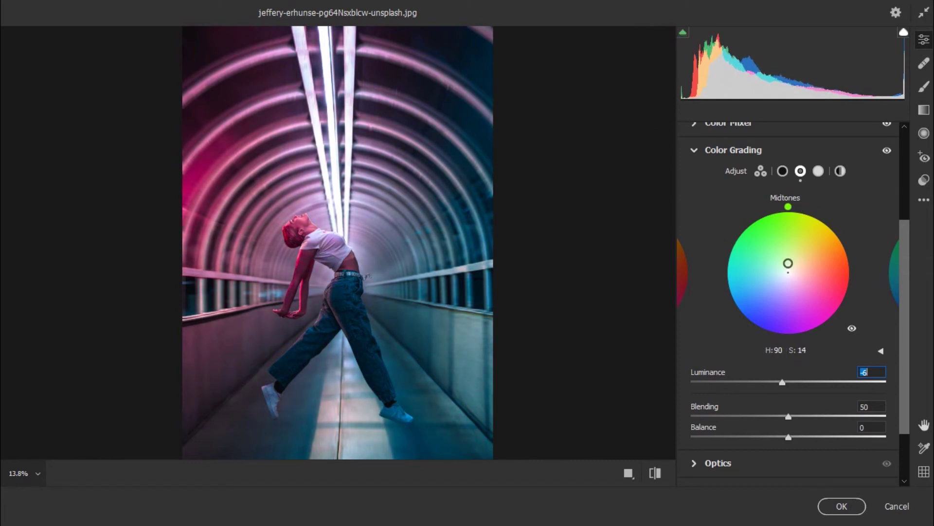
{"action": "scroll", "coordinate": [784, 272], "scroll_direction": "down", "scroll_amount": 3}
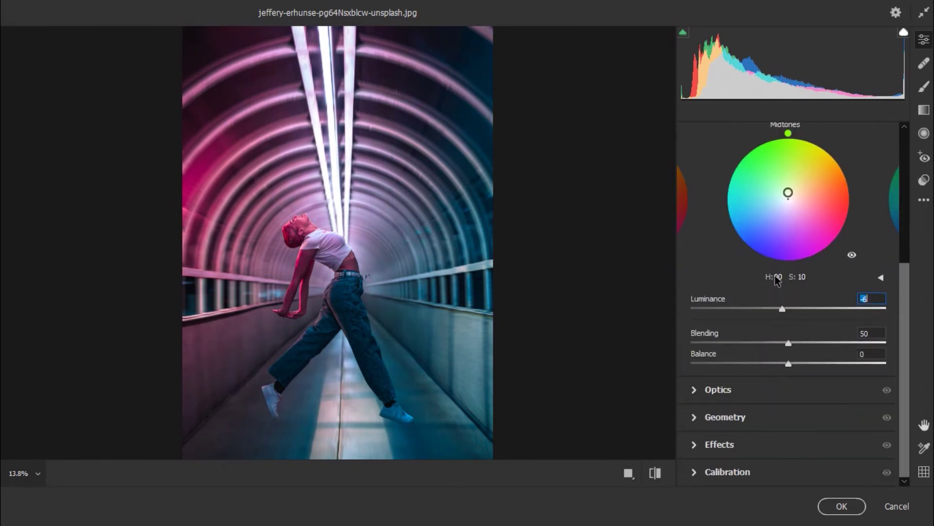
{"action": "scroll", "coordinate": [747, 416], "scroll_direction": "up", "scroll_amount": 5}
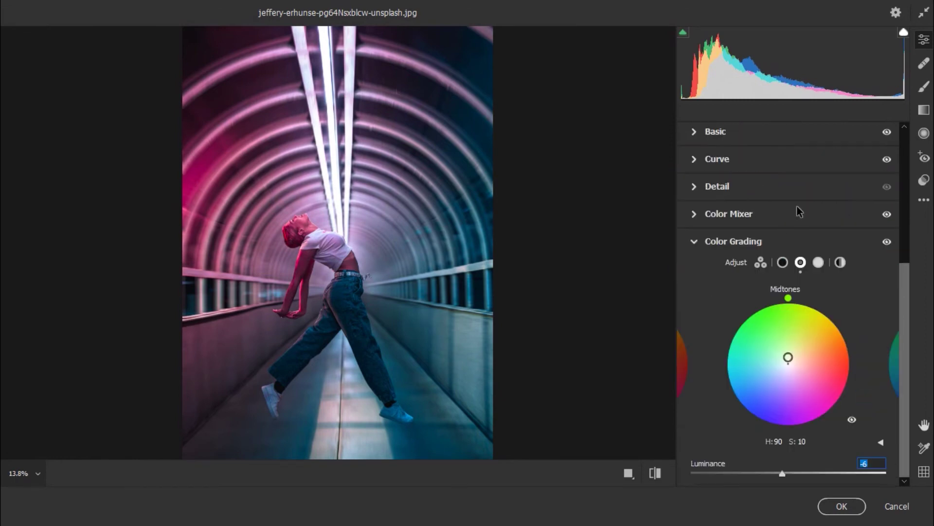
{"action": "left_click", "coordinate": [760, 253]}
- Raise Reds luminance to +7 and Blues luminance to +14
{"action": "scroll", "coordinate": [848, 244], "scroll_direction": "down", "scroll_amount": 2}
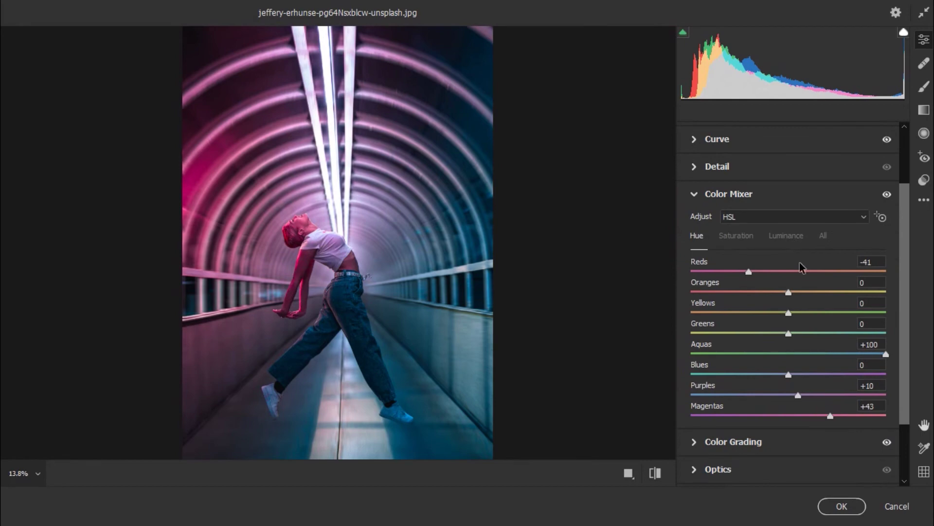
{"action": "left_click", "coordinate": [786, 235]}
{"action": "mouse_move", "coordinate": [788, 272]}
{"action": "left_mouse_down"}
{"action": "mouse_move", "coordinate": [820, 275]}
{"action": "mouse_move", "coordinate": [798, 274]}
{"action": "left_mouse_up"}
{"action": "scroll", "coordinate": [799, 274], "scroll_direction": "down", "scroll_amount": 2}
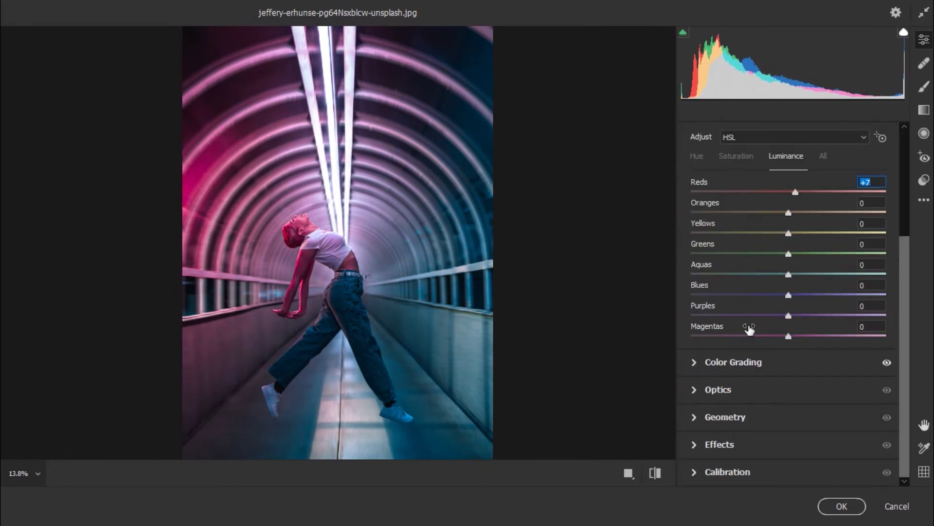
{"action": "mouse_move", "coordinate": [788, 295]}
{"action": "left_mouse_down"}
{"action": "mouse_move", "coordinate": [830, 299]}
{"action": "mouse_move", "coordinate": [802, 294]}
{"action": "left_mouse_up"}
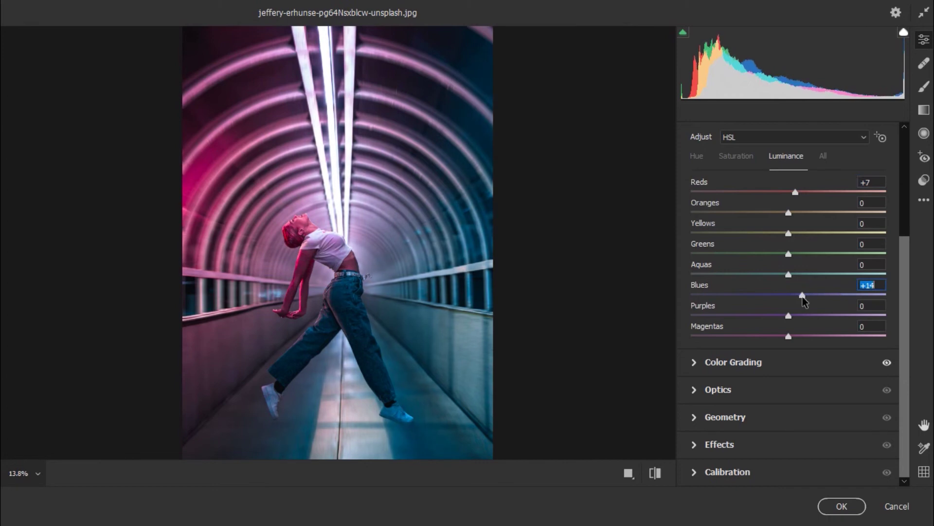
- Darken the edges with Effects vignetting -19 and an Optics lens vignette of -18
{"action": "left_click", "coordinate": [720, 444]}
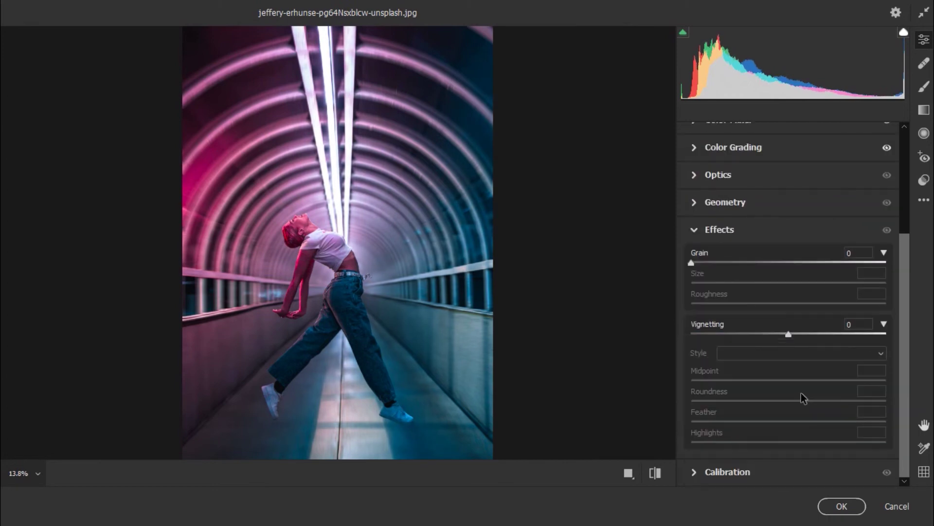
{"action": "mouse_move", "coordinate": [768, 336]}
{"action": "left_mouse_down"}
{"action": "mouse_move", "coordinate": [757, 333]}
{"action": "mouse_move", "coordinate": [772, 334]}
{"action": "left_mouse_up"}
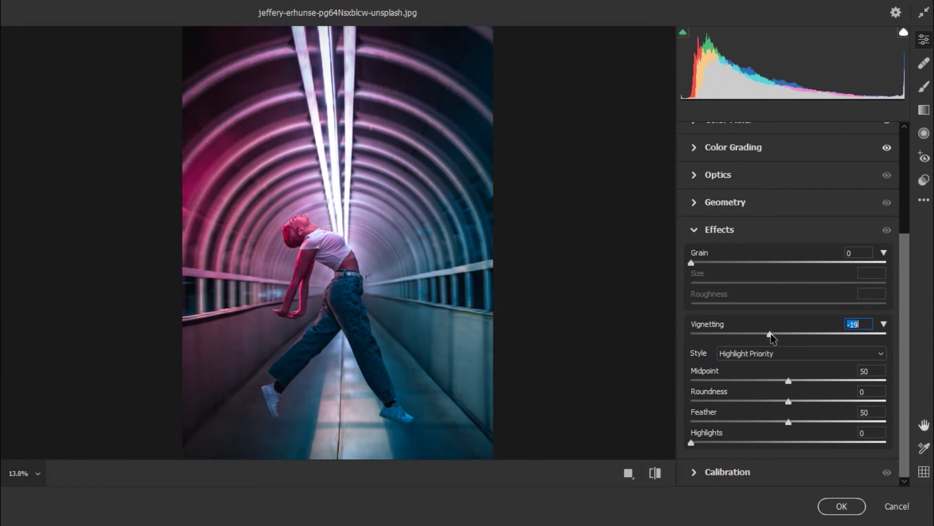
{"action": "left_click", "coordinate": [752, 183]}
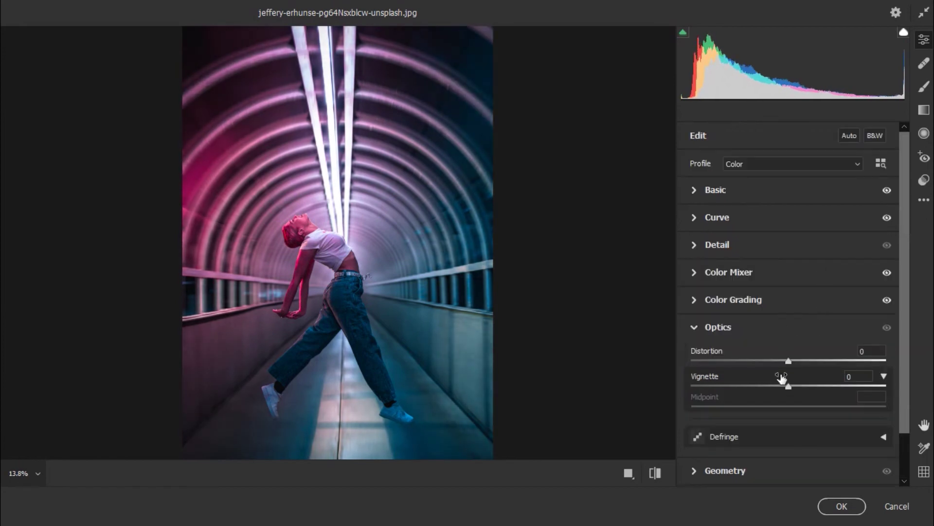
{"action": "left_click_drag", "start_coordinate": [789, 385], "coordinate": [772, 384]}
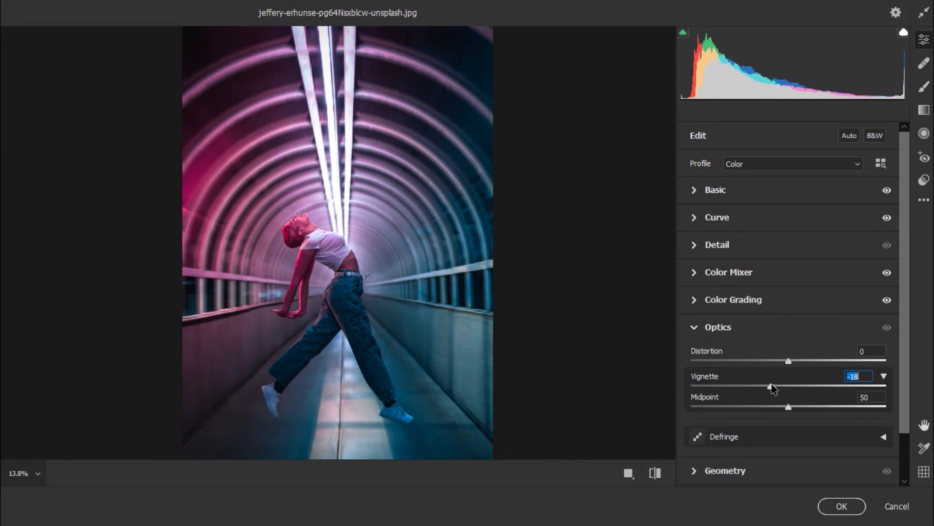
{"action": "key", "text": "ctrl+z"}
- Boost the Calibration Blue Primary saturation to +100
{"action": "scroll", "coordinate": [715, 395], "scroll_direction": "down", "scroll_amount": 2}
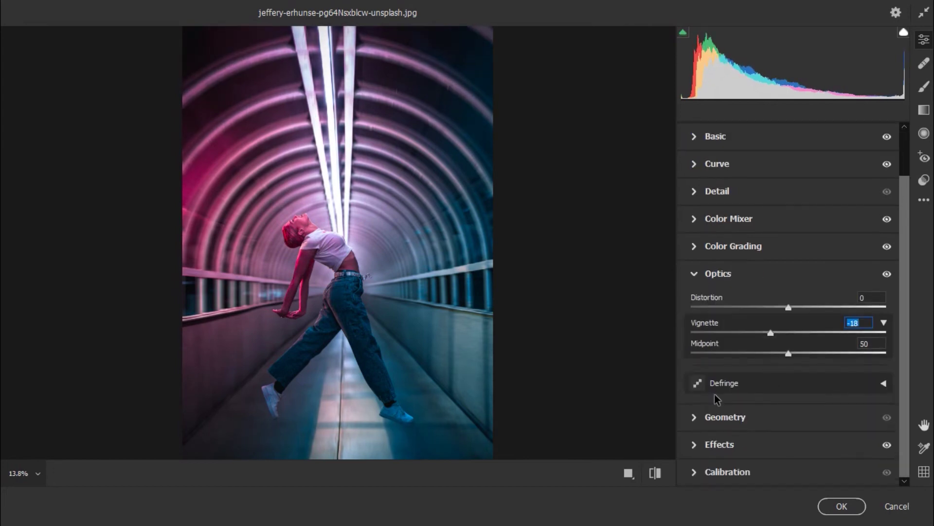
{"action": "left_click", "coordinate": [776, 476]}
{"action": "left_click_drag", "start_coordinate": [789, 474], "coordinate": [914, 471]}
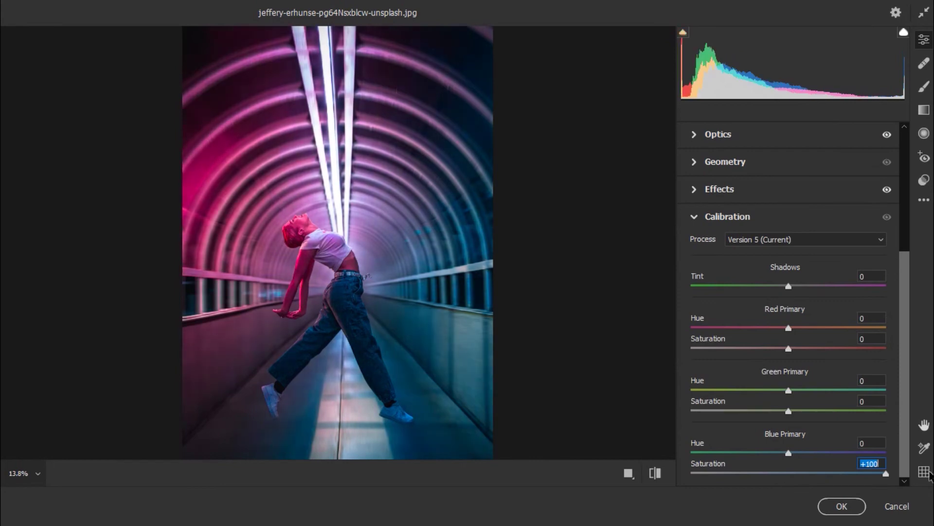
- Ease Blue Primary saturation to +49 and set Reds saturation to -25
{"action": "left_click", "coordinate": [835, 474]}
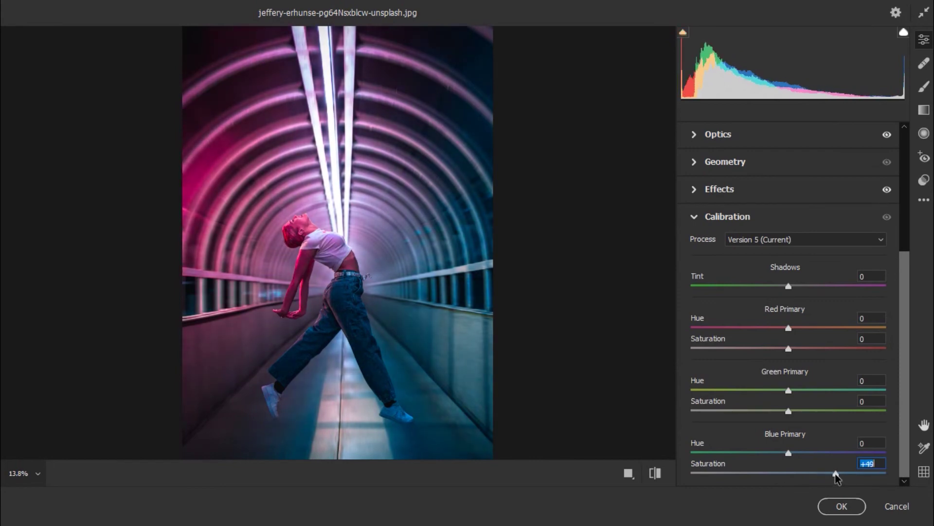
{"action": "scroll", "coordinate": [756, 345], "scroll_direction": "up", "scroll_amount": 5}
{"action": "scroll", "coordinate": [756, 345], "scroll_direction": "up", "scroll_amount": 5}
{"action": "left_click", "coordinate": [756, 249]}
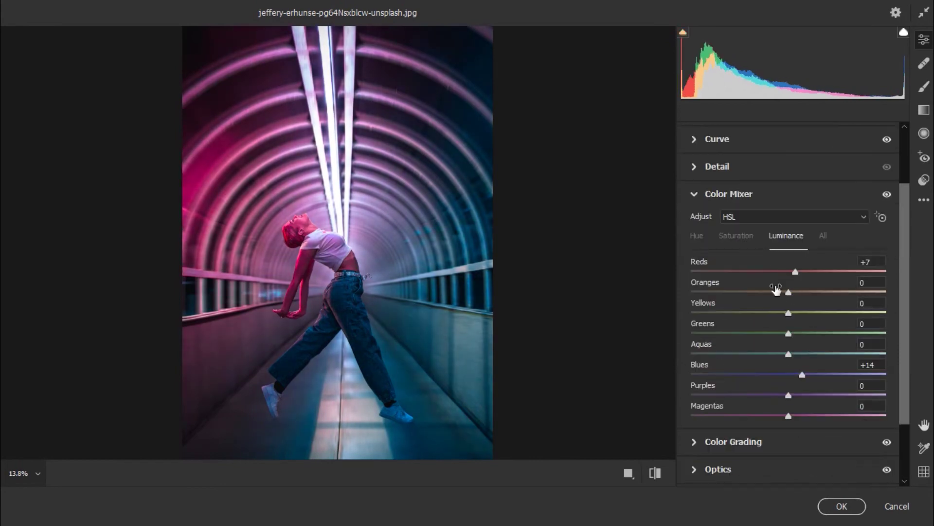
{"action": "left_click", "coordinate": [725, 238]}
{"action": "left_click_drag", "start_coordinate": [788, 271], "coordinate": [772, 273]}
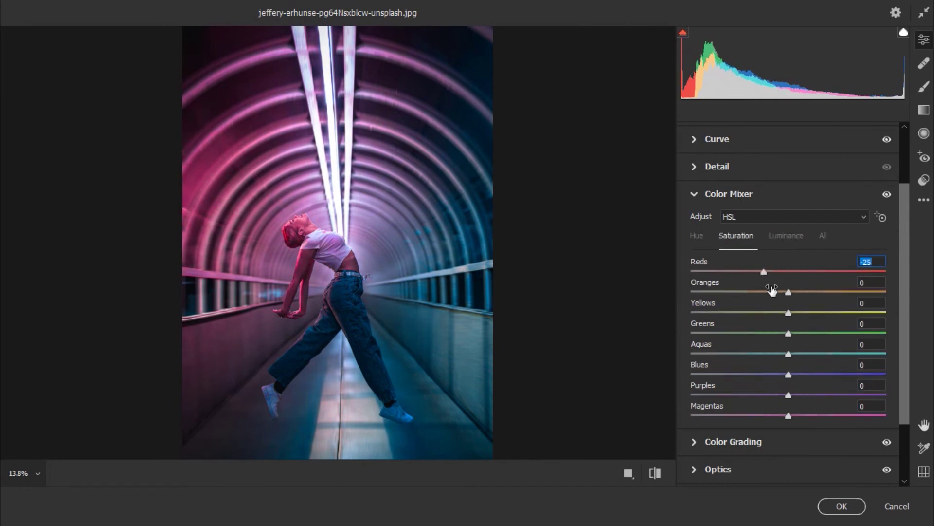
- Shift the Green Primary hue to -36 and apply the Camera Raw grade
{"action": "scroll", "coordinate": [775, 319], "scroll_direction": "down", "scroll_amount": 2}
{"action": "left_click", "coordinate": [752, 479]}
{"action": "mouse_move", "coordinate": [788, 390]}
{"action": "left_mouse_down"}
{"action": "mouse_move", "coordinate": [835, 393]}
{"action": "mouse_move", "coordinate": [739, 390]}
{"action": "mouse_move", "coordinate": [754, 417]}
{"action": "left_mouse_up"}
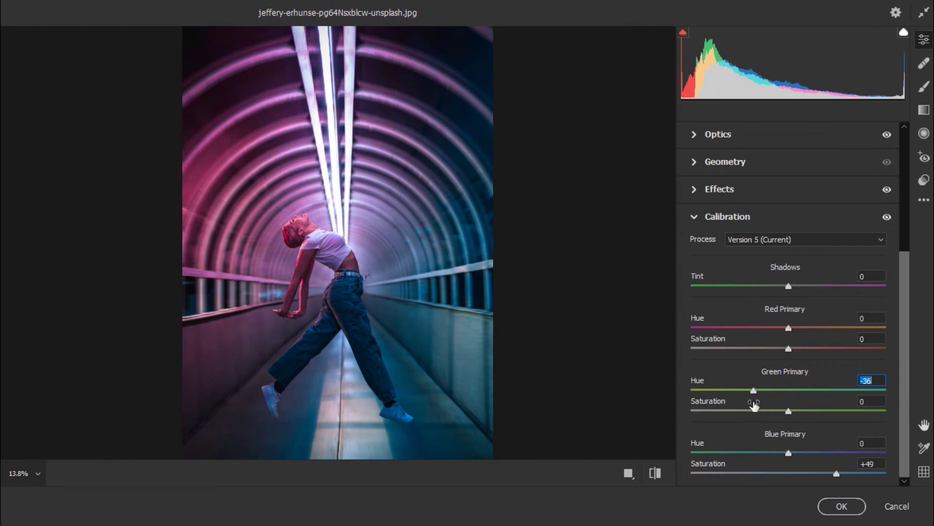
{"action": "left_click", "coordinate": [842, 506]}
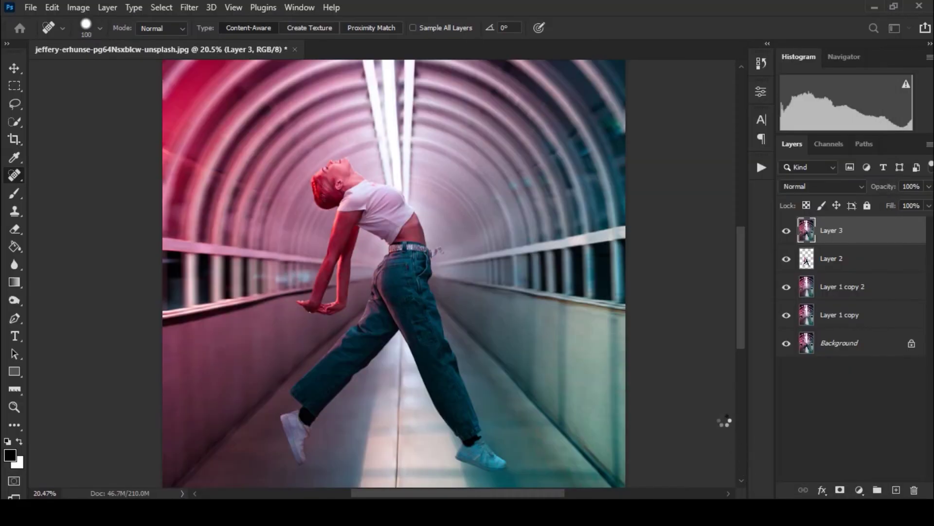
- Add a Selective Color layer clipped to Layer 3 and push cyan and magenta up in the Reds
{"action": "scroll", "coordinate": [722, 370], "scroll_direction": "down", "scroll_amount": 2}
{"action": "scroll", "coordinate": [710, 311], "scroll_direction": "down", "scroll_amount": 2}
{"action": "scroll", "coordinate": [663, 276], "scroll_direction": "up", "scroll_amount": 1}
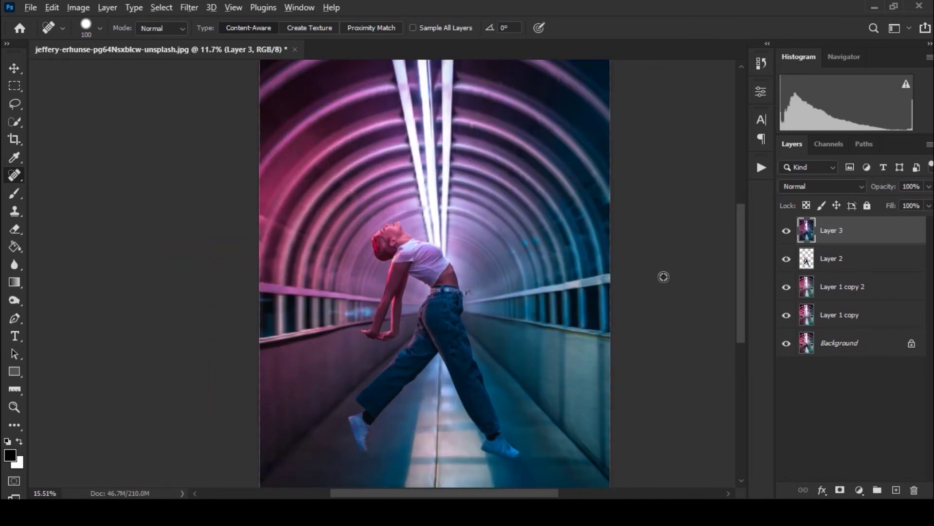
{"action": "scroll", "coordinate": [668, 295], "scroll_direction": "down", "scroll_amount": 1}
{"action": "scroll", "coordinate": [667, 296], "scroll_direction": "right", "scroll_amount": 1}
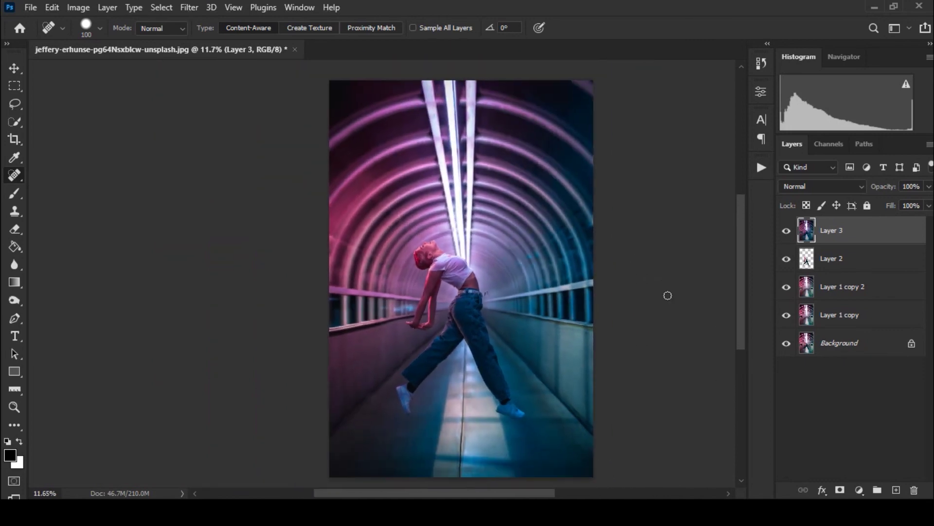
{"action": "left_click", "coordinate": [860, 490]}
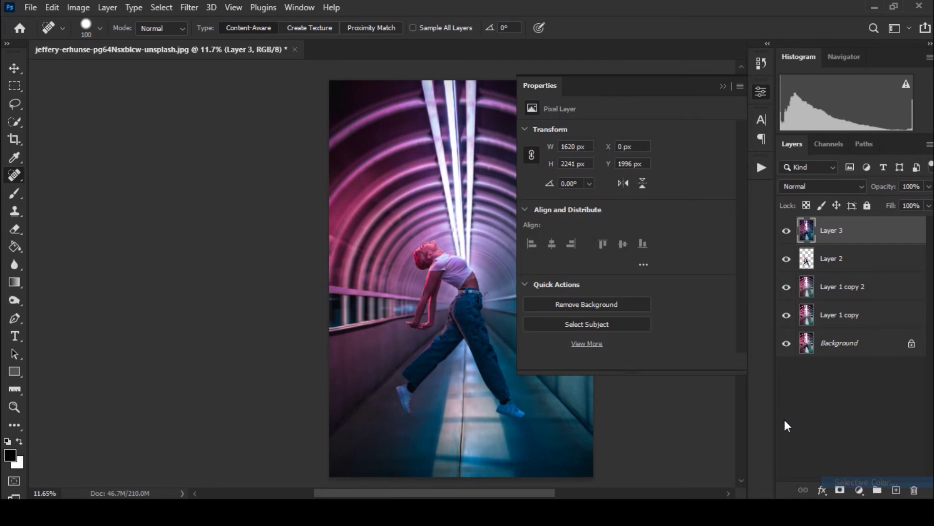
{"action": "left_click", "coordinate": [642, 362]}
{"action": "mouse_move", "coordinate": [627, 175]}
{"action": "left_mouse_down"}
{"action": "mouse_move", "coordinate": [689, 175]}
{"action": "mouse_move", "coordinate": [735, 195]}
{"action": "mouse_move", "coordinate": [691, 198]}
{"action": "left_mouse_up"}
{"action": "left_click_drag", "start_coordinate": [628, 202], "coordinate": [757, 209]}
- In the Cyans range, lower magenta, raise cyan and add a little yellow
{"action": "left_click", "coordinate": [635, 145]}
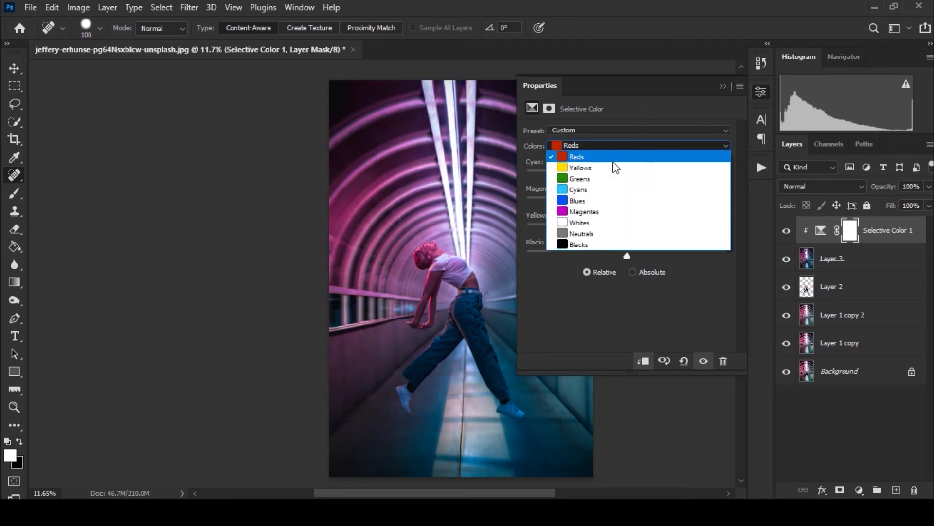
{"action": "left_click", "coordinate": [598, 190]}
{"action": "mouse_move", "coordinate": [628, 202]}
{"action": "left_mouse_down"}
{"action": "mouse_move", "coordinate": [587, 202]}
{"action": "mouse_move", "coordinate": [612, 213]}
{"action": "left_mouse_up"}
{"action": "mouse_move", "coordinate": [627, 174]}
{"action": "left_mouse_down"}
{"action": "mouse_move", "coordinate": [872, 179]}
{"action": "mouse_move", "coordinate": [767, 185]}
{"action": "mouse_move", "coordinate": [670, 176]}
{"action": "left_mouse_up"}
{"action": "left_click_drag", "start_coordinate": [627, 229], "coordinate": [628, 251]}
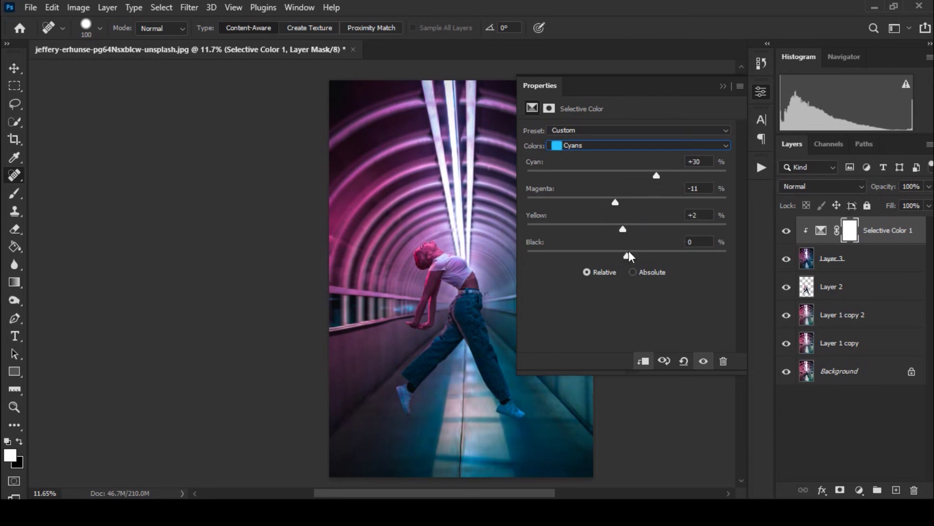
- In the Blues range, lower the cyan, then raise it again
{"action": "left_click", "coordinate": [658, 144]}
{"action": "left_click", "coordinate": [611, 199]}
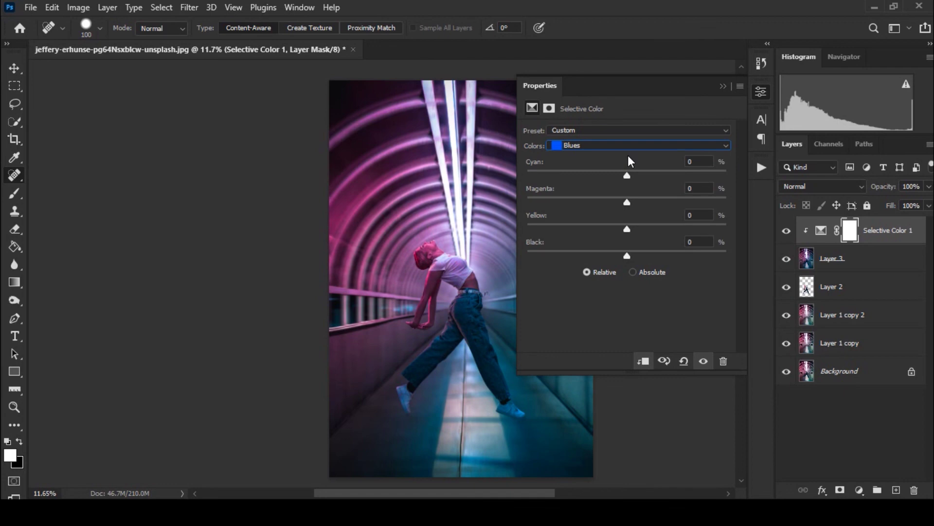
{"action": "left_click_drag", "start_coordinate": [623, 175], "coordinate": [532, 176]}
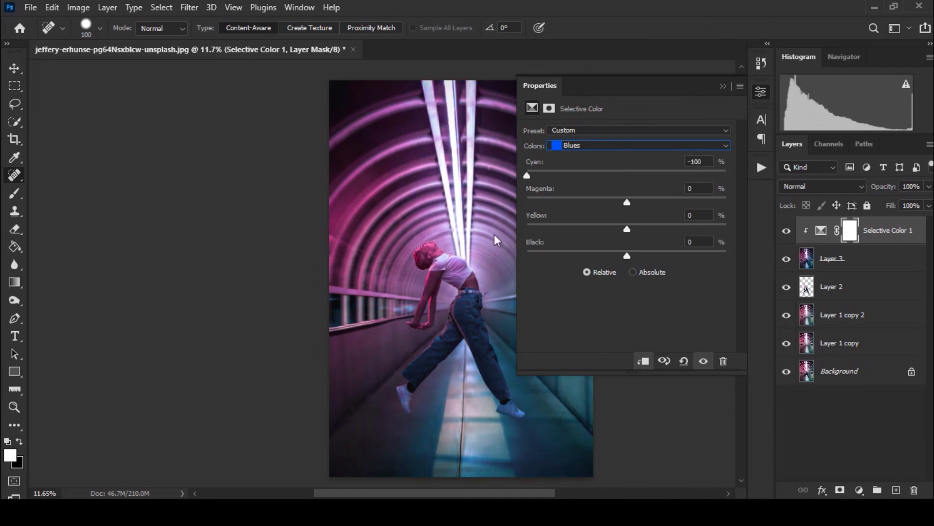
{"action": "left_click_drag", "start_coordinate": [758, 210], "coordinate": [705, 213]}
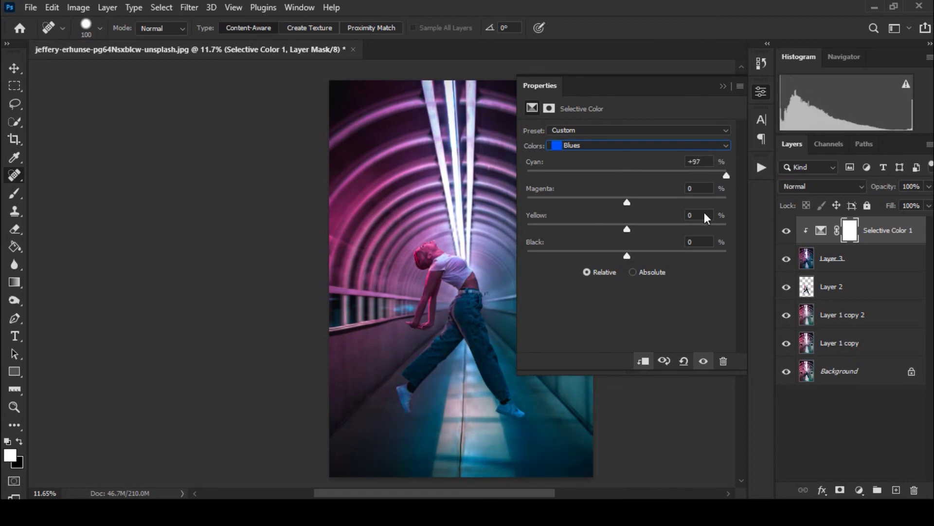
- Set the Whites range to Cyan -33 and Yellow +58
{"action": "left_click", "coordinate": [629, 146]}
{"action": "left_click", "coordinate": [620, 217]}
{"action": "mouse_move", "coordinate": [627, 175]}
{"action": "left_mouse_down"}
{"action": "mouse_move", "coordinate": [496, 191]}
{"action": "mouse_move", "coordinate": [568, 208]}
{"action": "mouse_move", "coordinate": [605, 186]}
{"action": "mouse_move", "coordinate": [723, 200]}
{"action": "mouse_move", "coordinate": [620, 202]}
{"action": "left_mouse_up"}
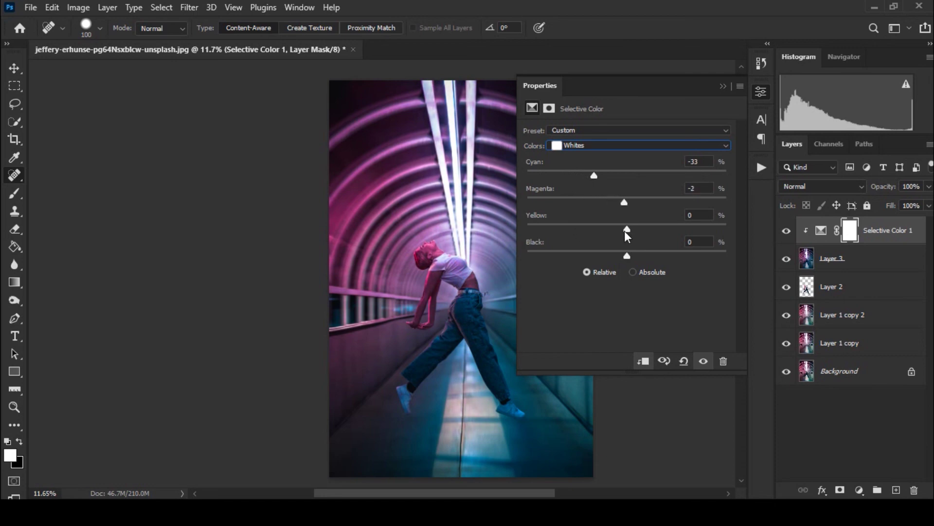
{"action": "mouse_move", "coordinate": [711, 233]}
{"action": "left_mouse_down"}
{"action": "mouse_move", "coordinate": [626, 241]}
{"action": "mouse_move", "coordinate": [687, 243]}
{"action": "left_mouse_up"}
- Close the Selective Color properties and solo the Background layer to compare, then restore all layers
{"action": "left_click", "coordinate": [726, 87]}
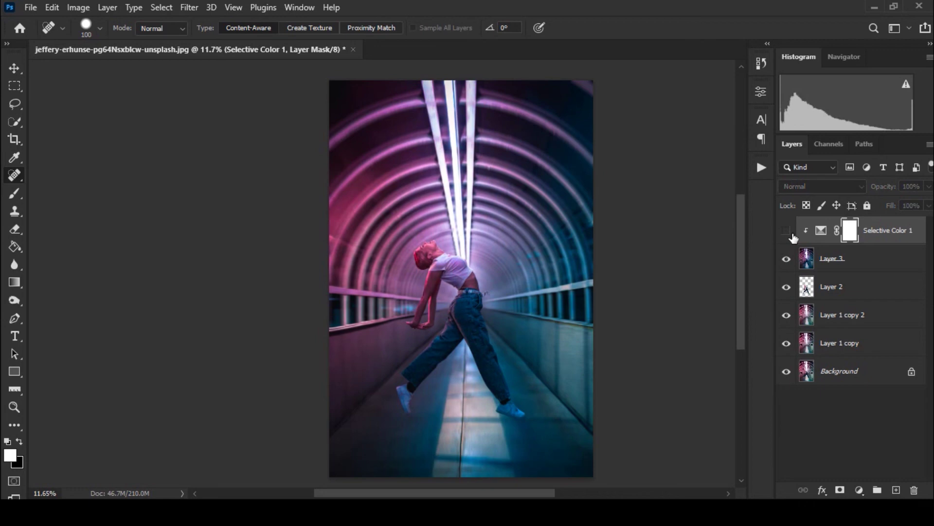
{"action": "scroll", "coordinate": [684, 292], "scroll_direction": "right", "scroll_amount": 2}
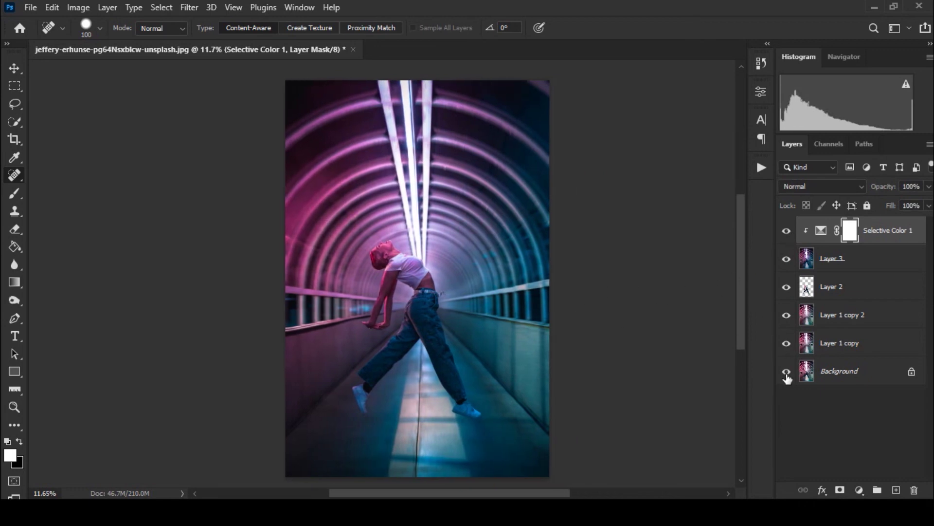
{"action": "left_click", "coordinate": [786, 372], "text": "alt"}
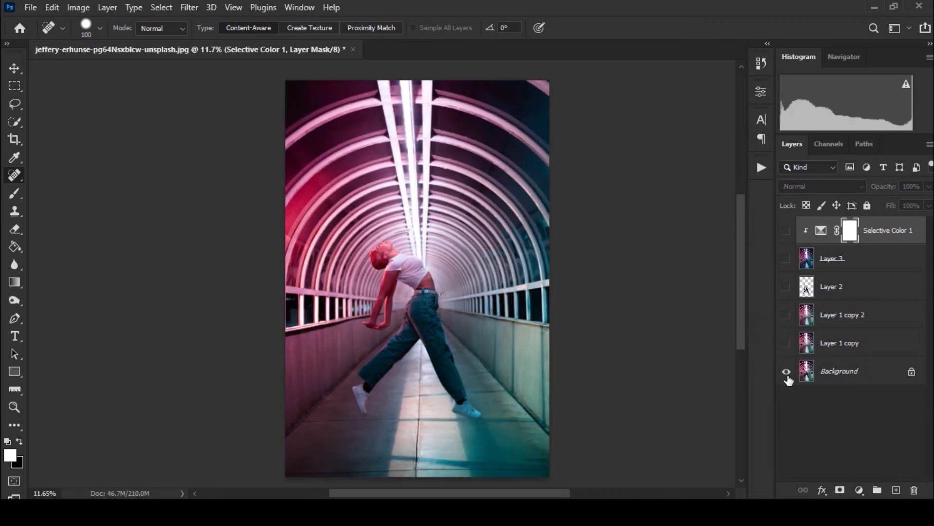
{"action": "left_click", "coordinate": [787, 373], "text": "alt"}
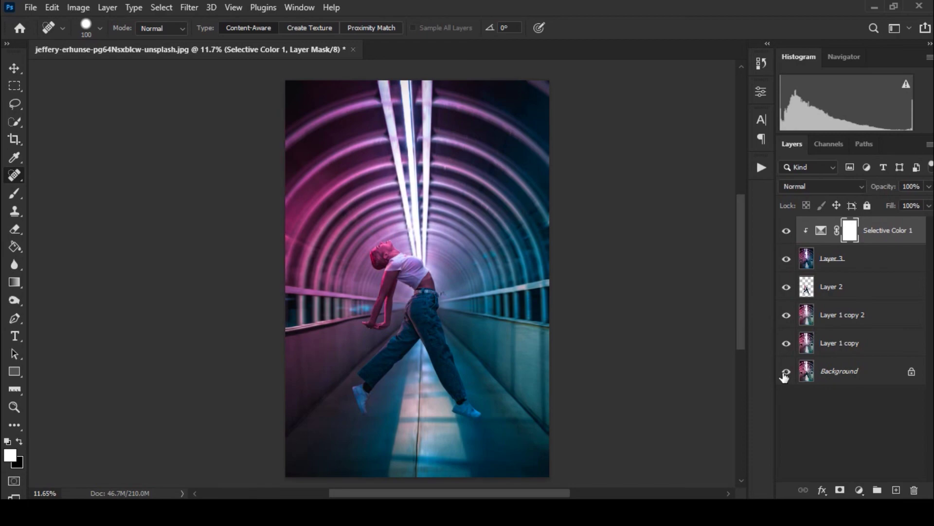